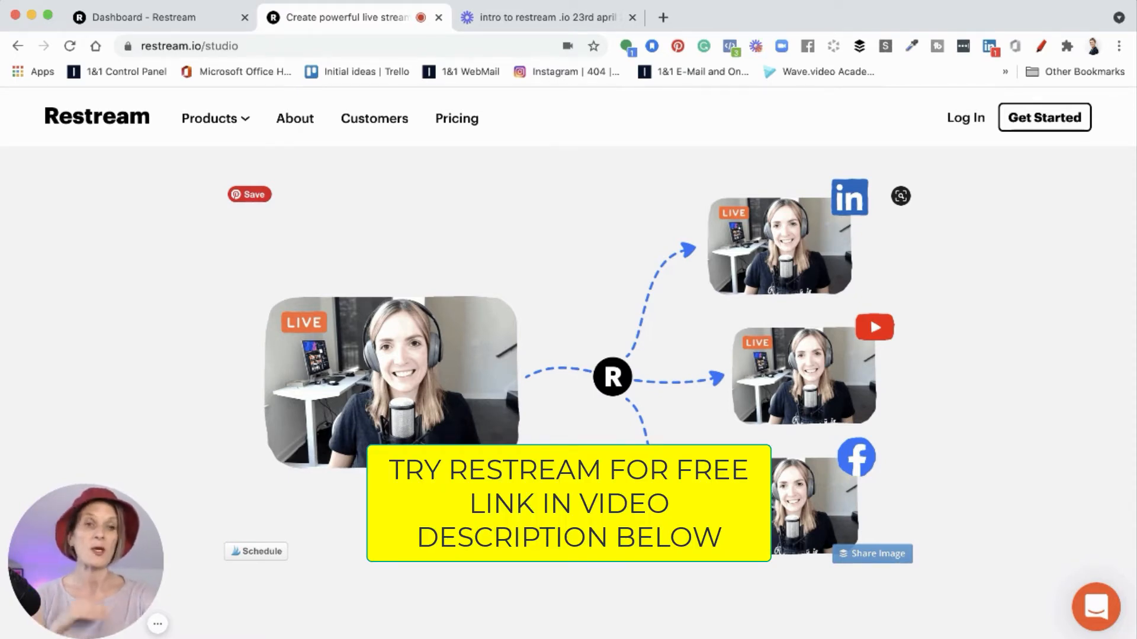
Step: Go to the Restream dashboard, examine the services available for a new channel, and open the connection page for Facebook groups and public pages
left_click(183, 18)
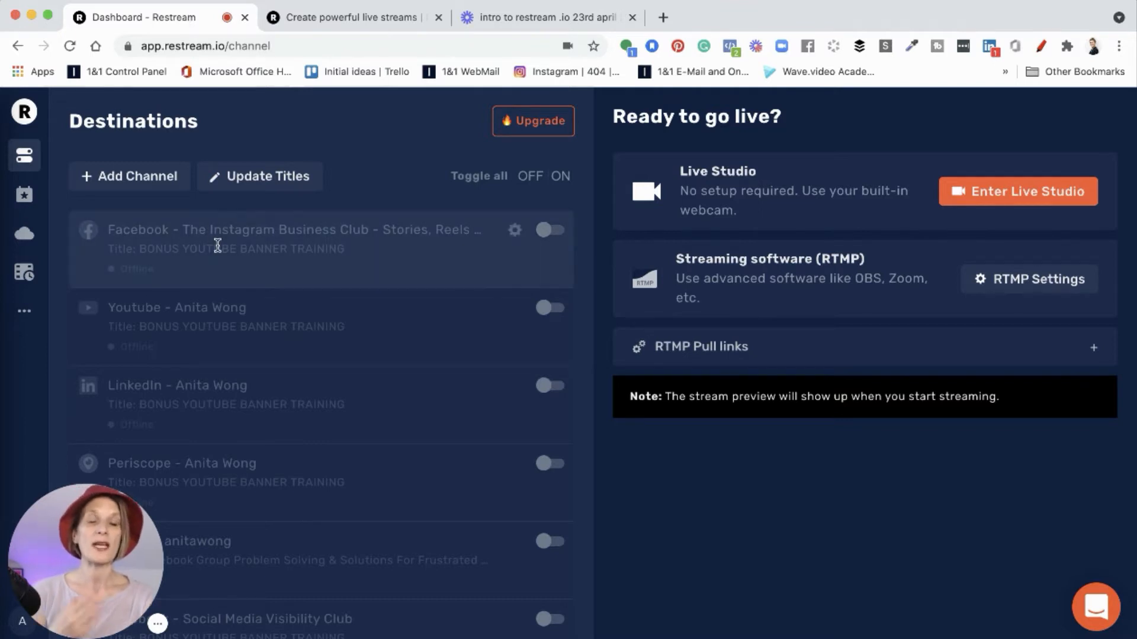
left_click(119, 184)
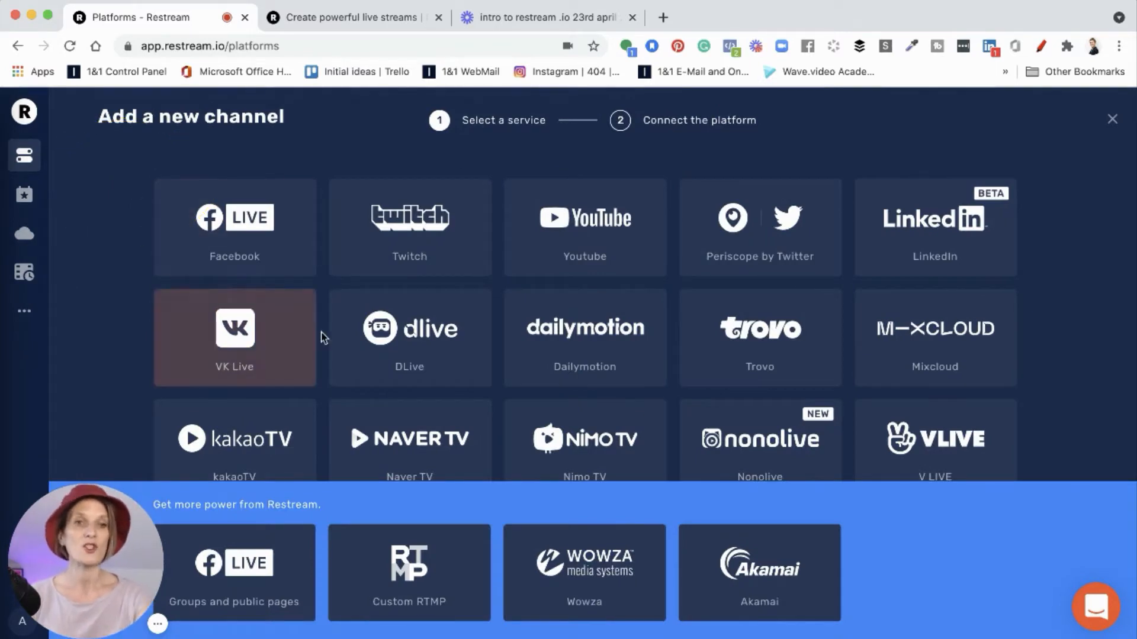
scroll(651, 361, "down", 5)
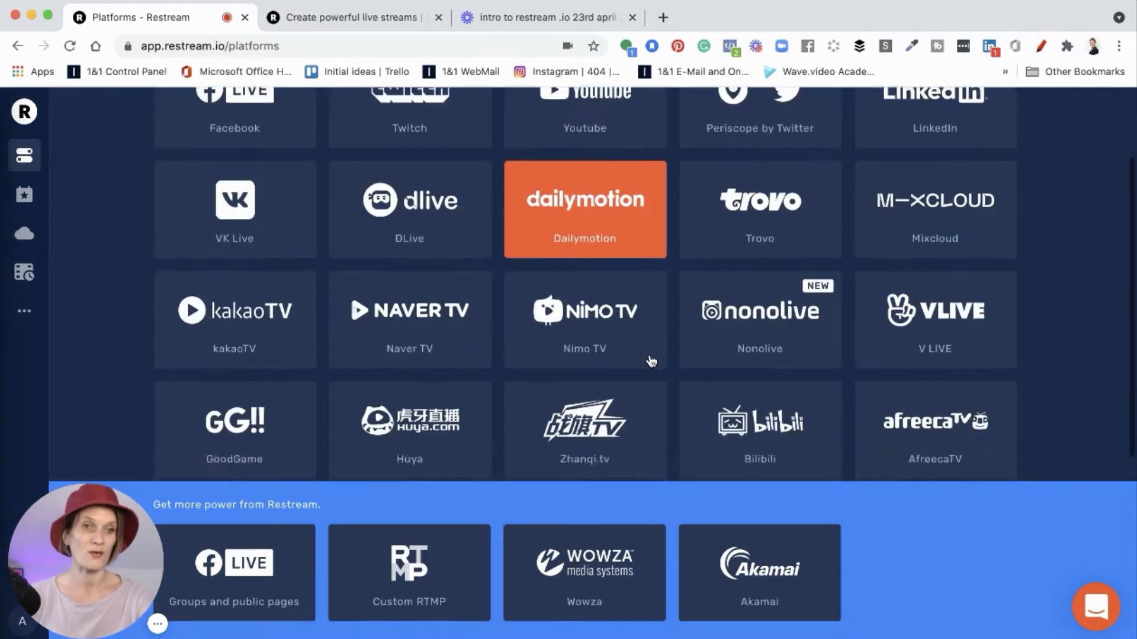
scroll(651, 362, "up", 2)
scroll(652, 361, "up", 3)
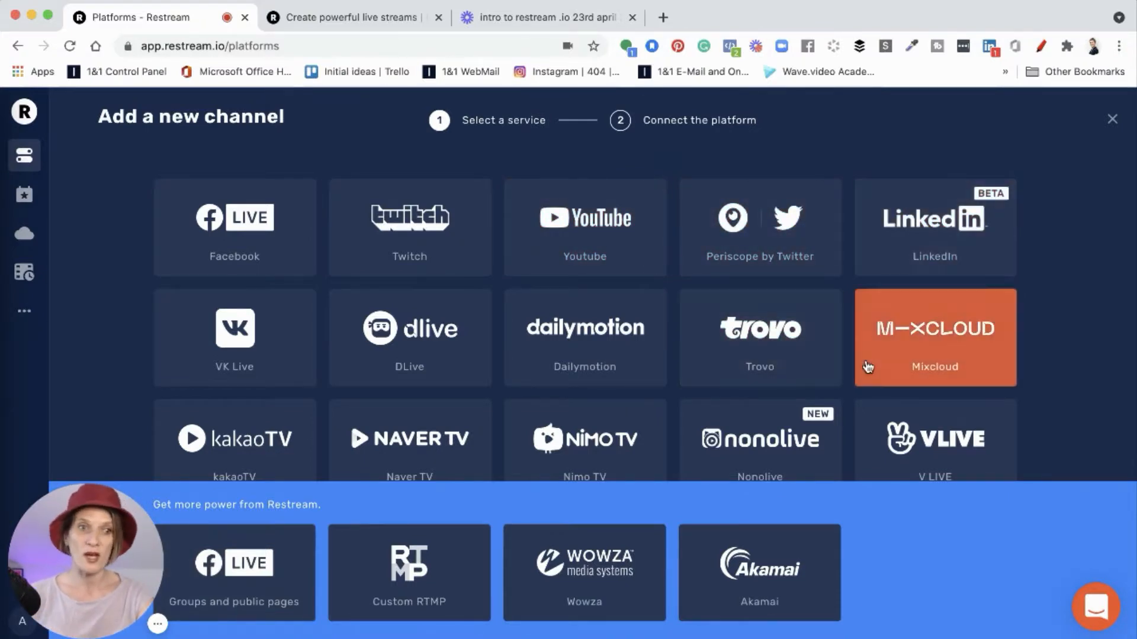
scroll(868, 364, "down", 5)
scroll(868, 366, "down", 3)
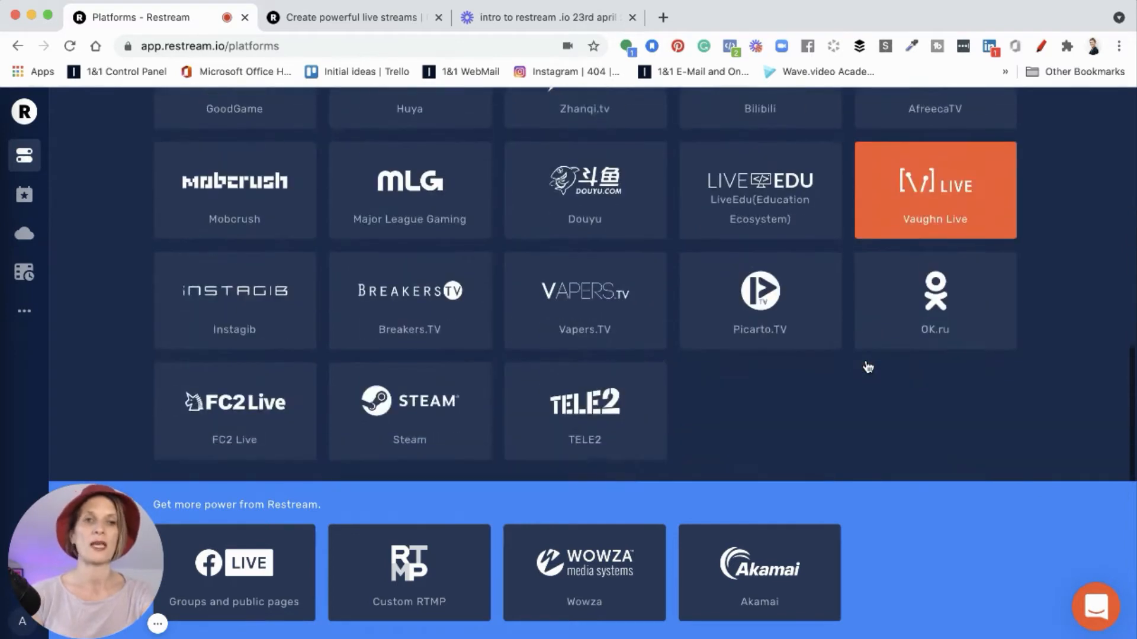
scroll(868, 366, "up", 8)
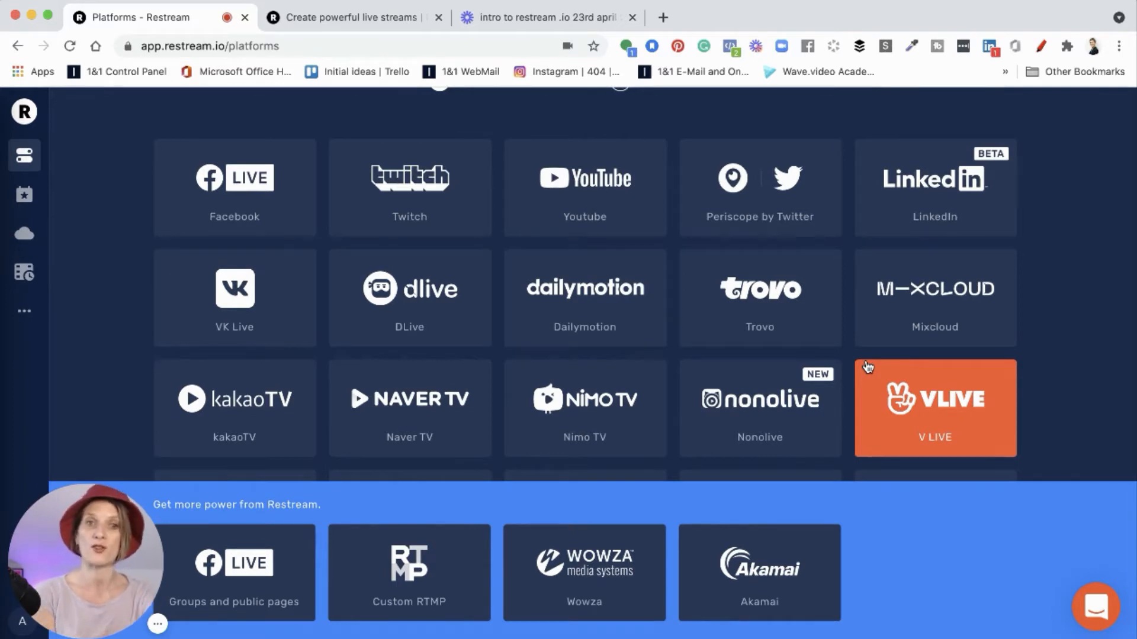
scroll(245, 583, "up", 1)
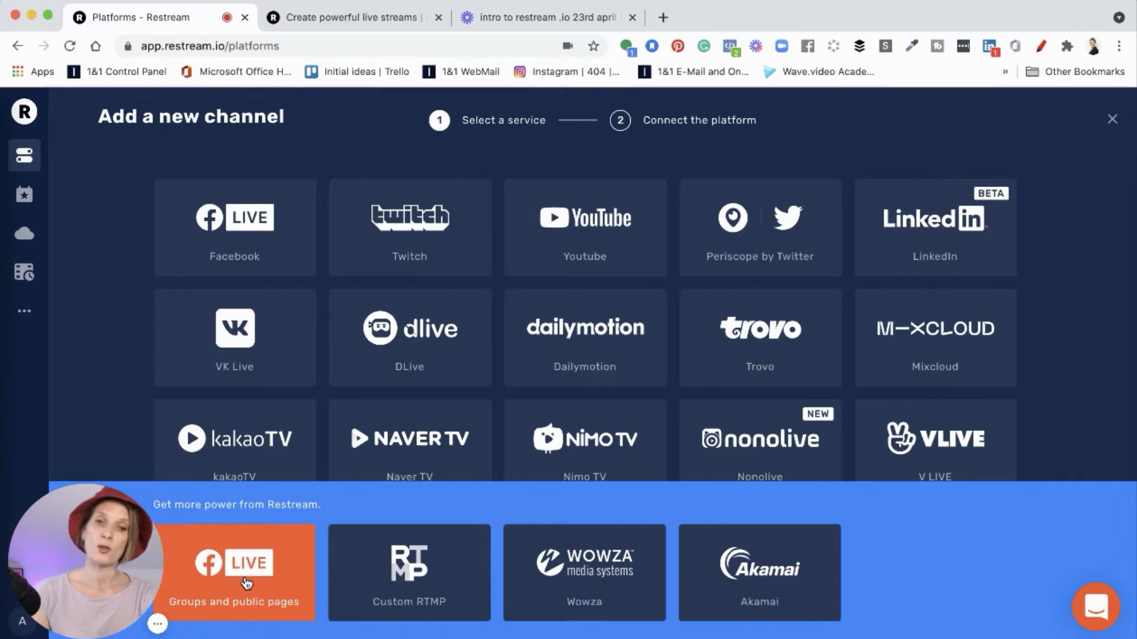
left_click(245, 583)
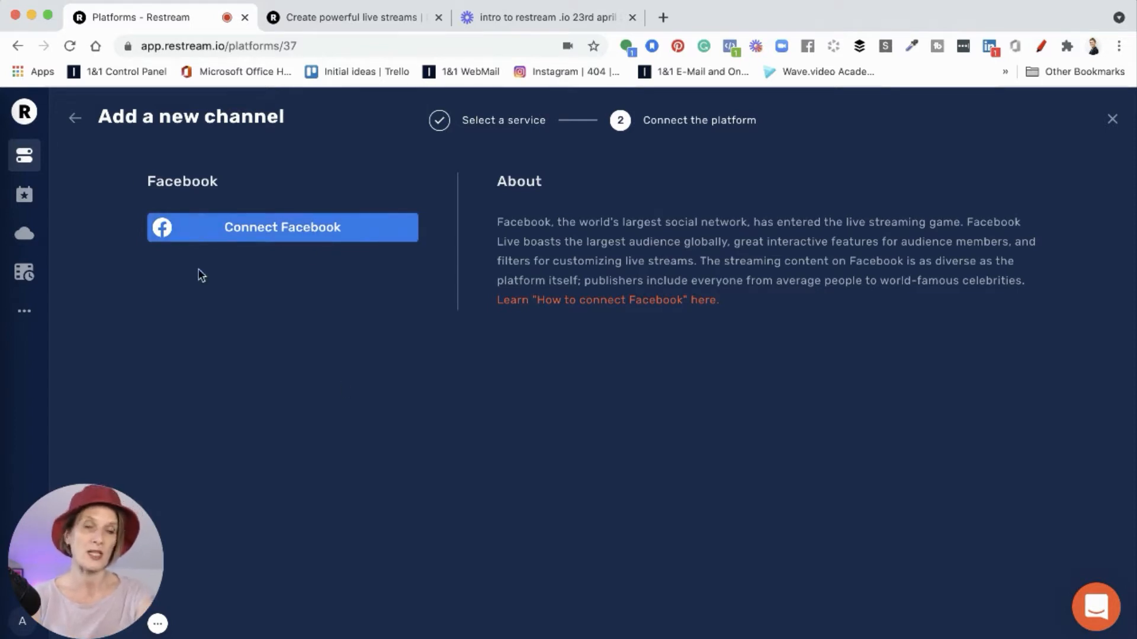
Step: Return to the destinations dashboard and enable the Facebook Instagram Business Club, YouTube and LinkedIn channels
left_click(25, 113)
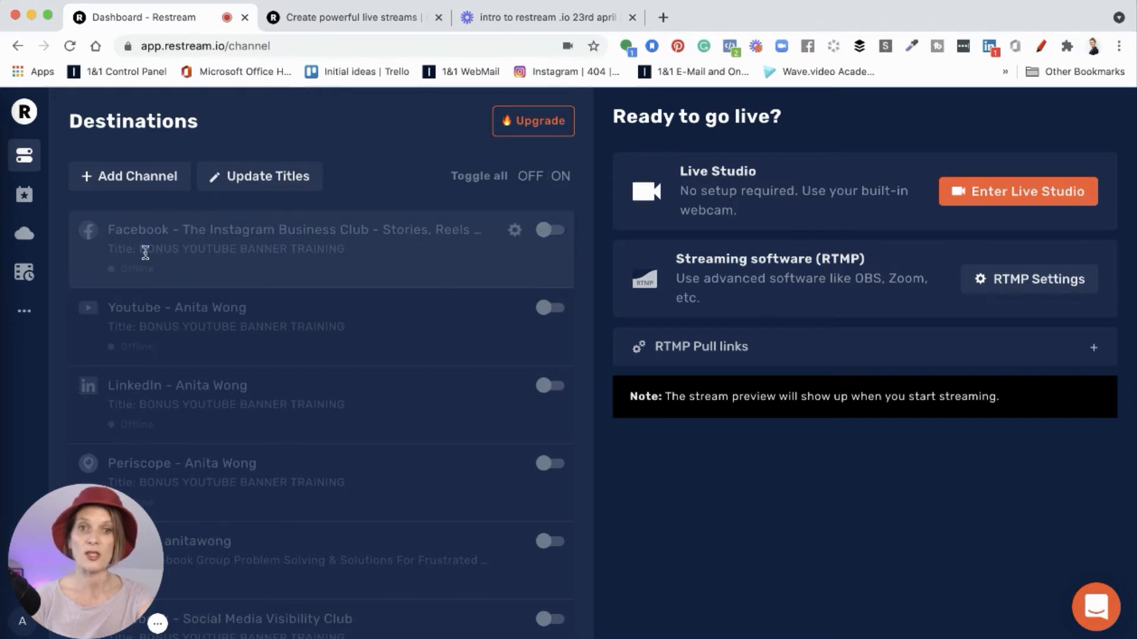
left_click(550, 230)
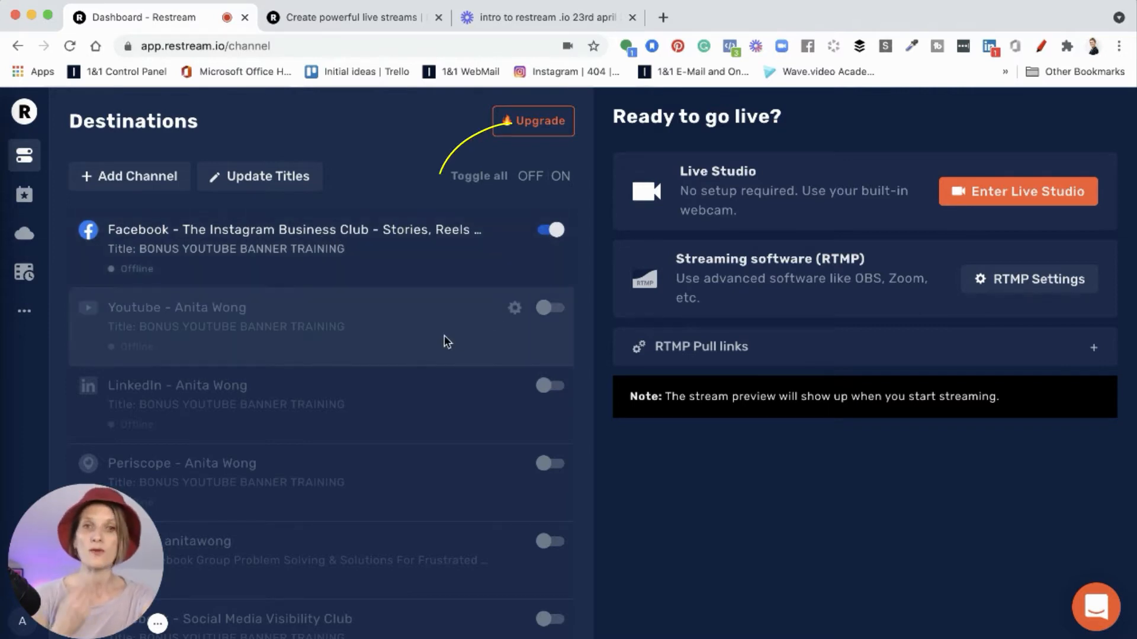
left_click(557, 308)
left_click(550, 389)
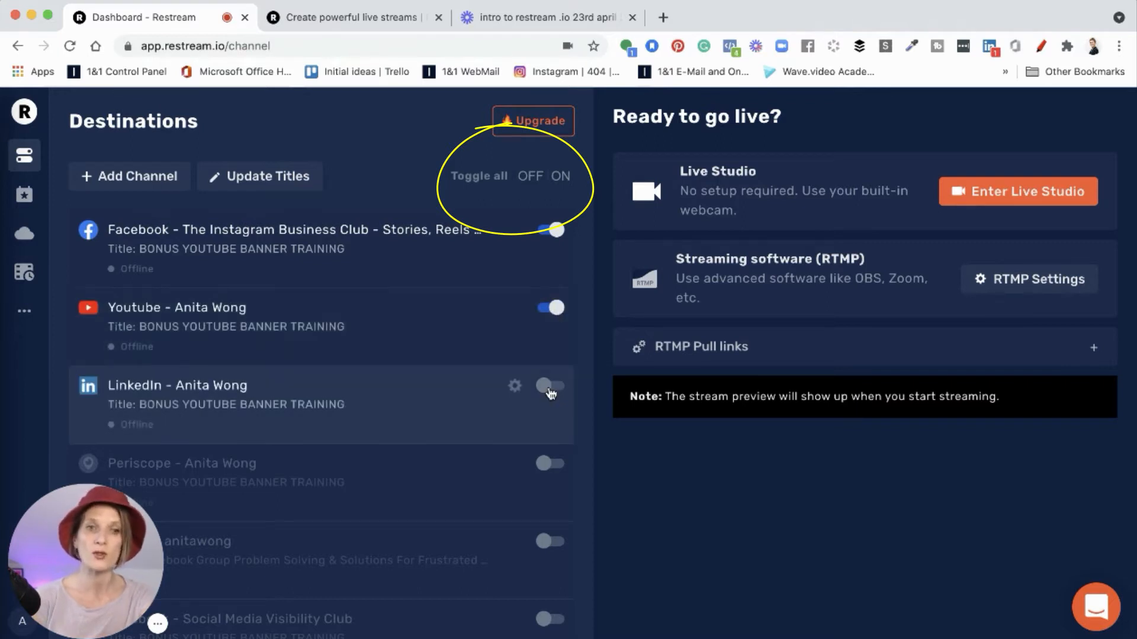
scroll(550, 393, "down", 1)
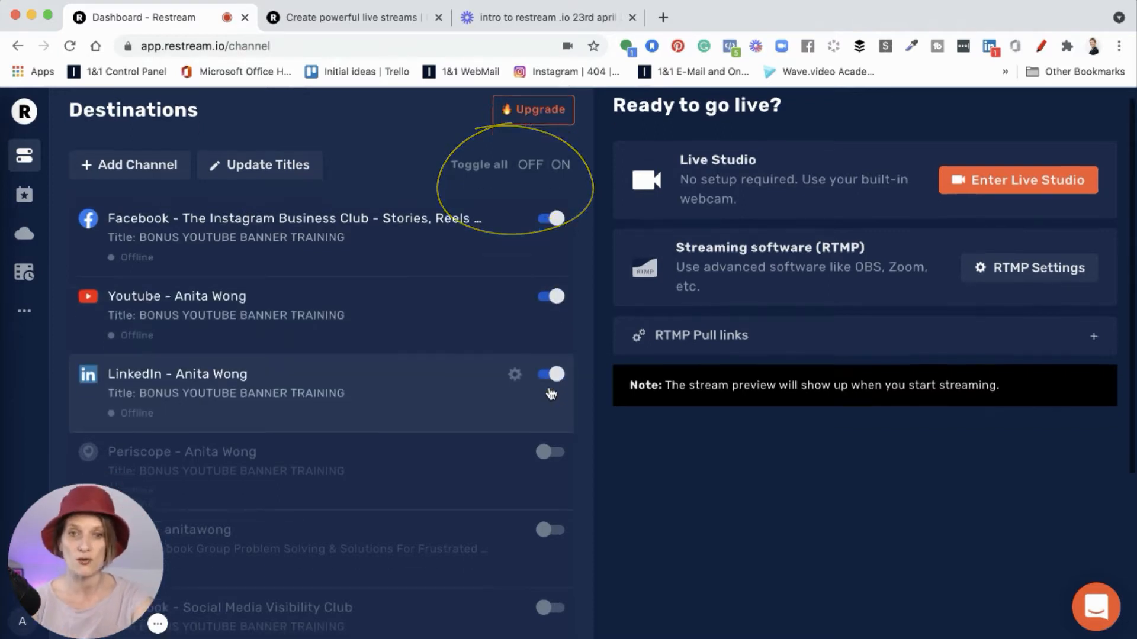
scroll(551, 393, "up", 1)
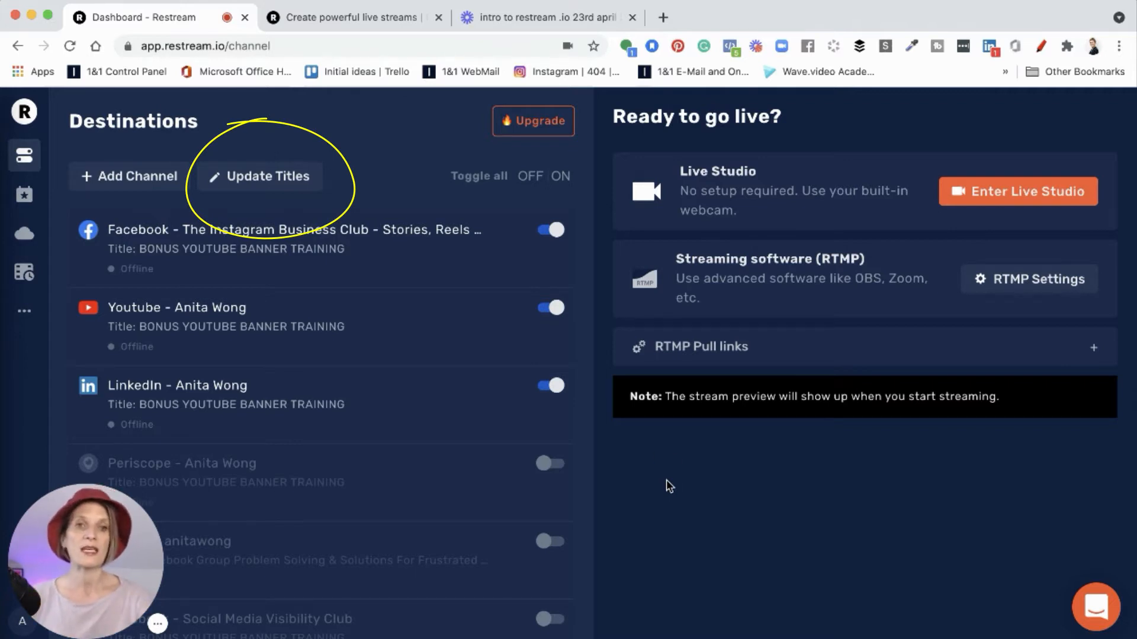
Step: Update all destinations with the title "Testing Restrem" and the description "Hey there just testing out this awesome tool"
left_click(264, 177)
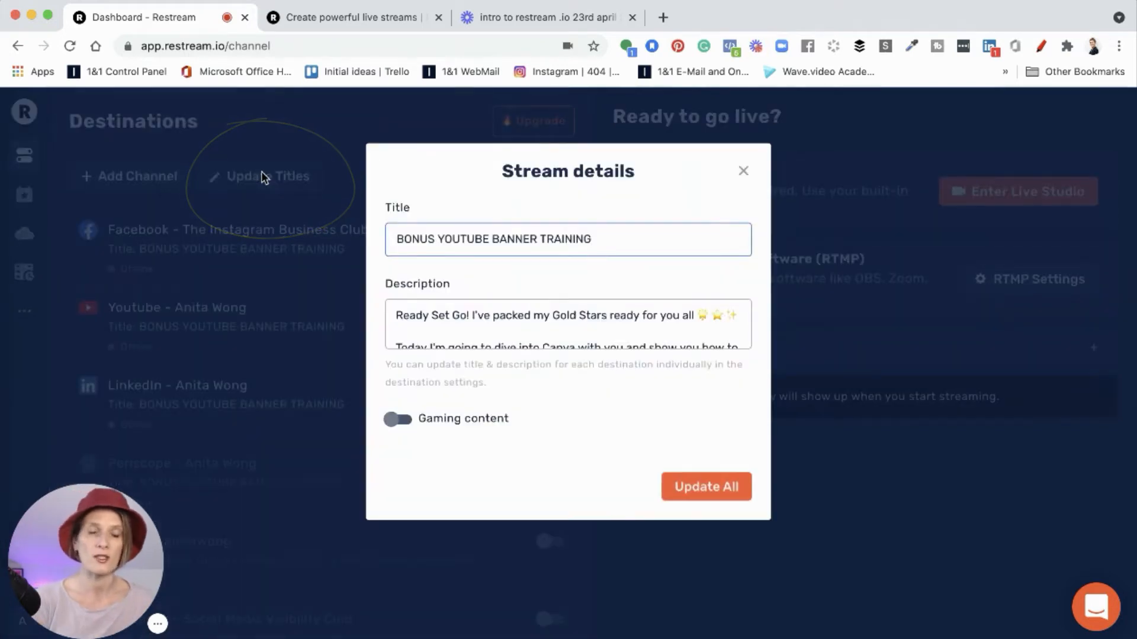
left_click_drag(612, 240, 392, 240)
type("Testing Restrem")
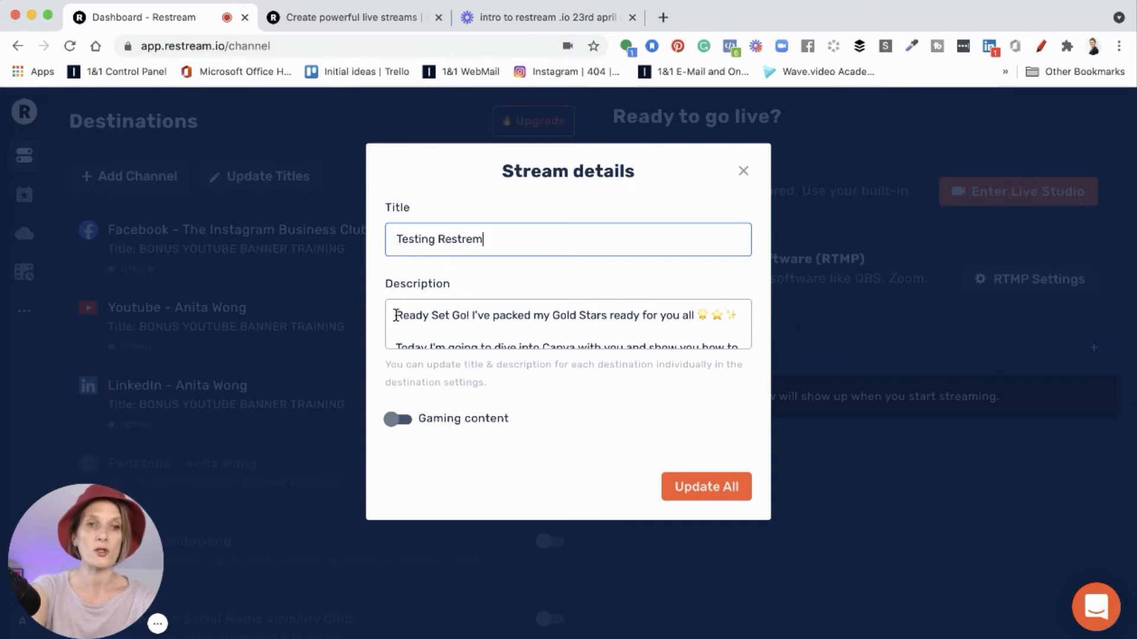
left_click_drag(395, 315, 443, 345)
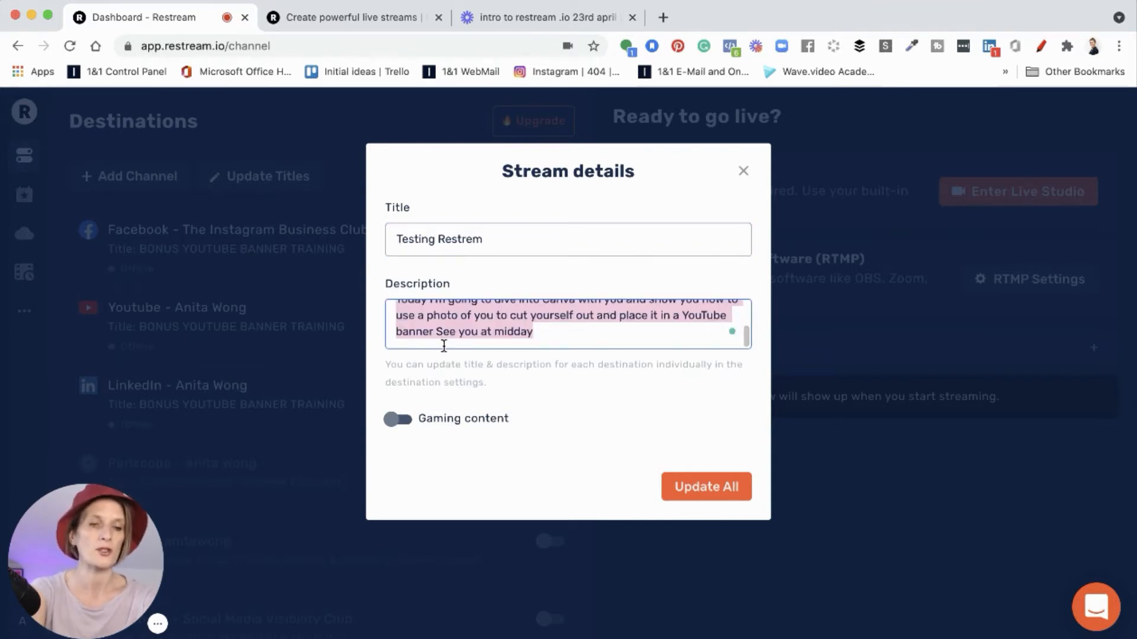
type("Hey there just testing out this awesome tool")
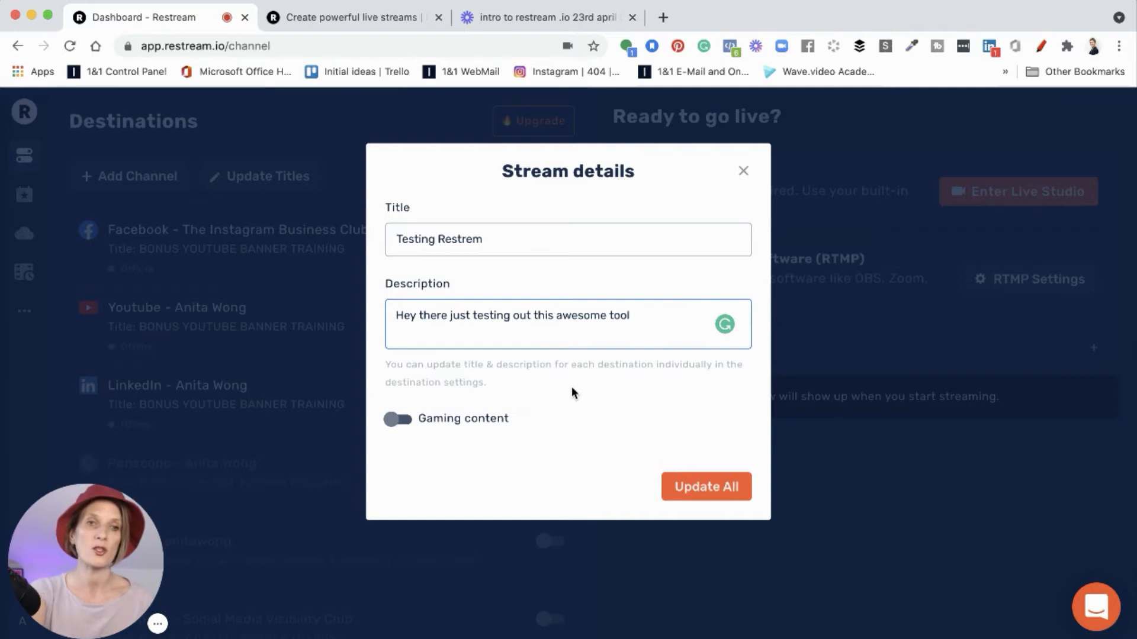
left_click(696, 485)
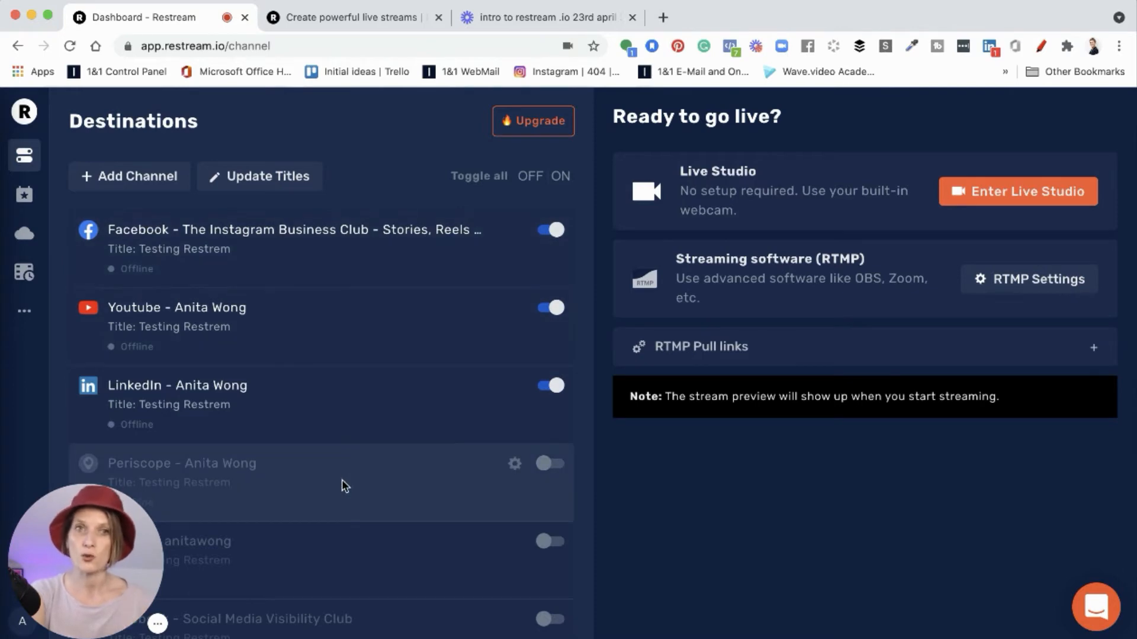
scroll(342, 481, "down", 5)
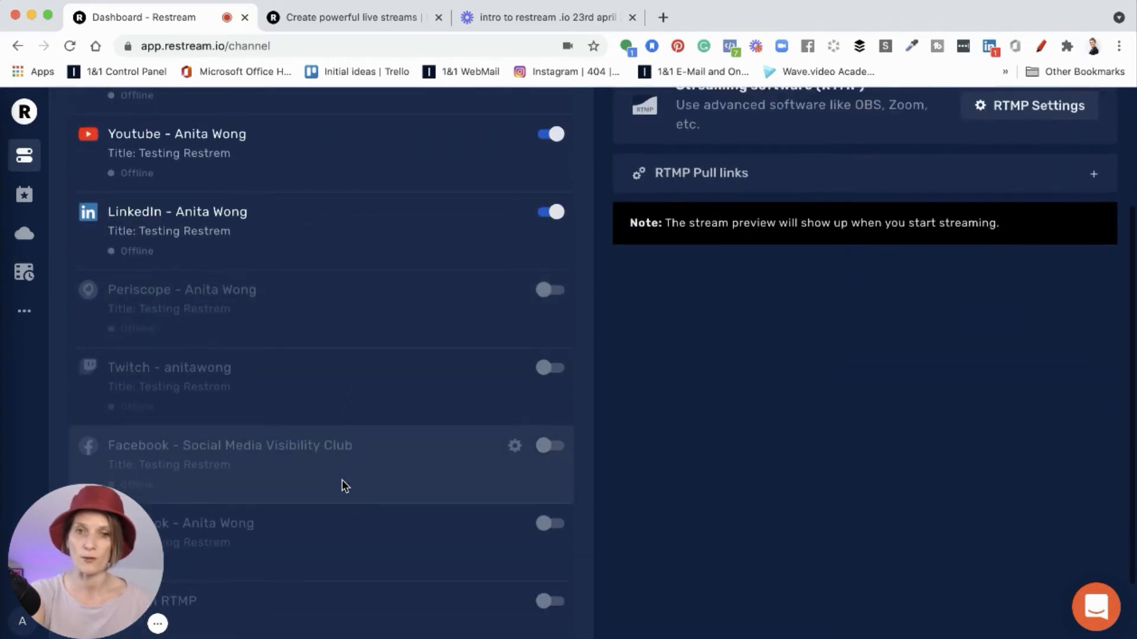
scroll(342, 483, "up", 5)
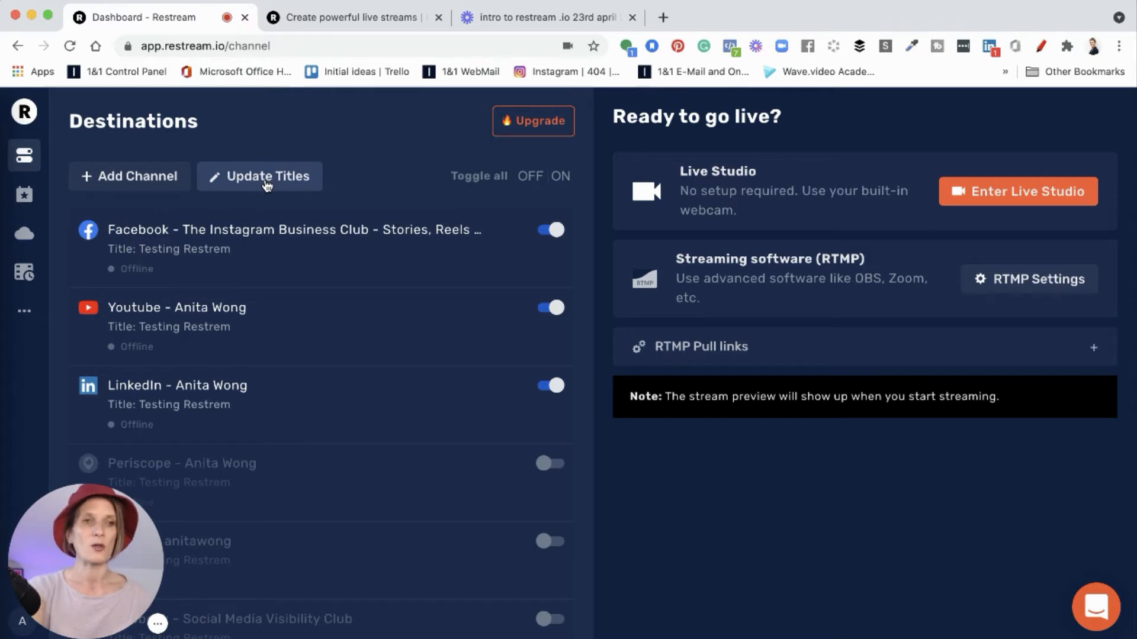
Step: Enter the Live Studio and check the audio input in its device settings
left_click(1021, 193)
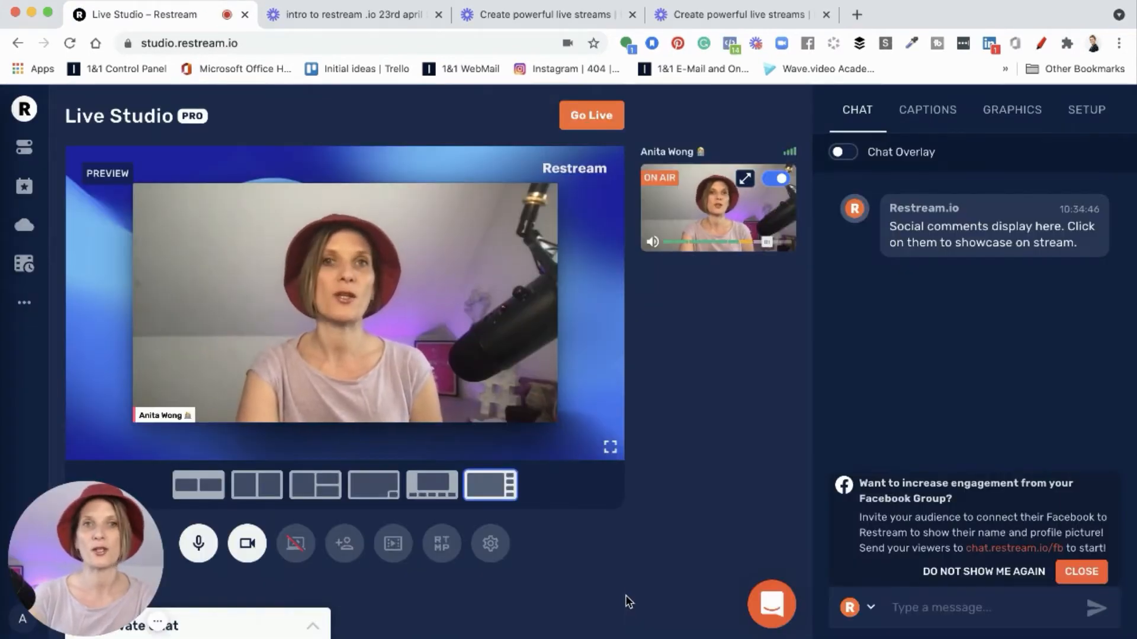
left_click(492, 545)
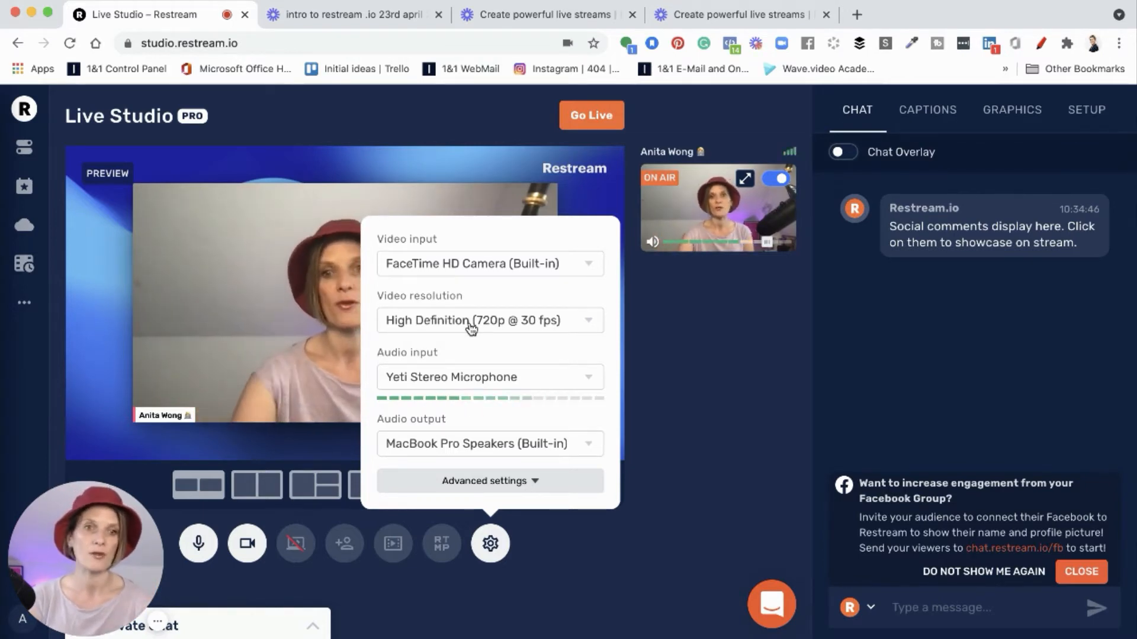
left_click(445, 379)
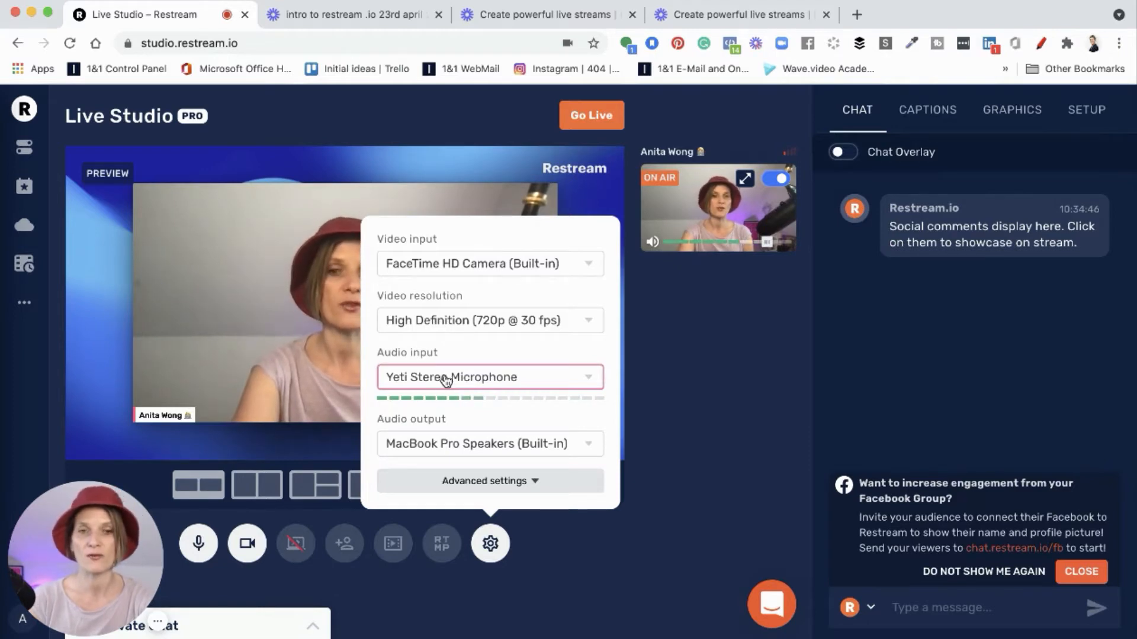
Step: Try HD Pro Webcam C920 as the video input and switch back to FaceTime HD Camera (Built-in)
left_click(462, 262)
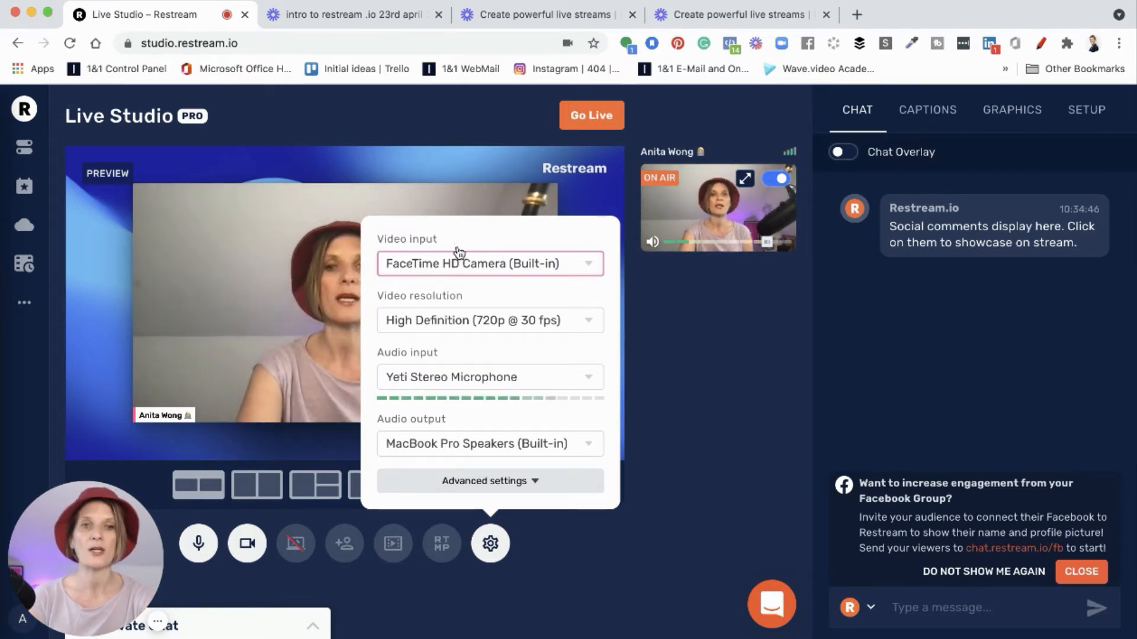
left_click(458, 298)
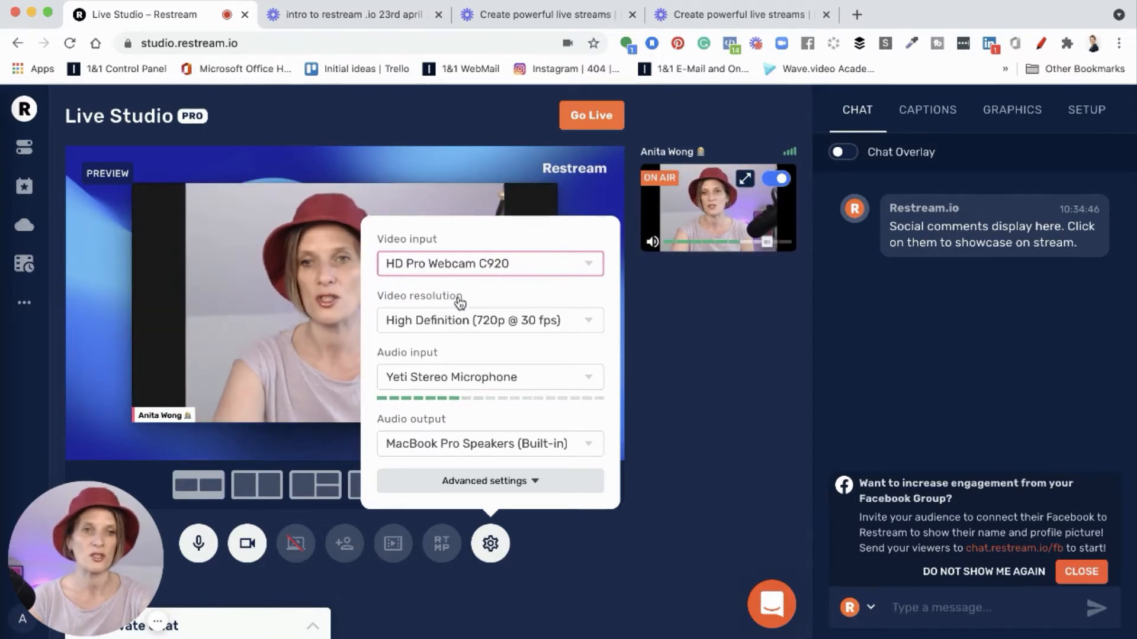
left_click(466, 240)
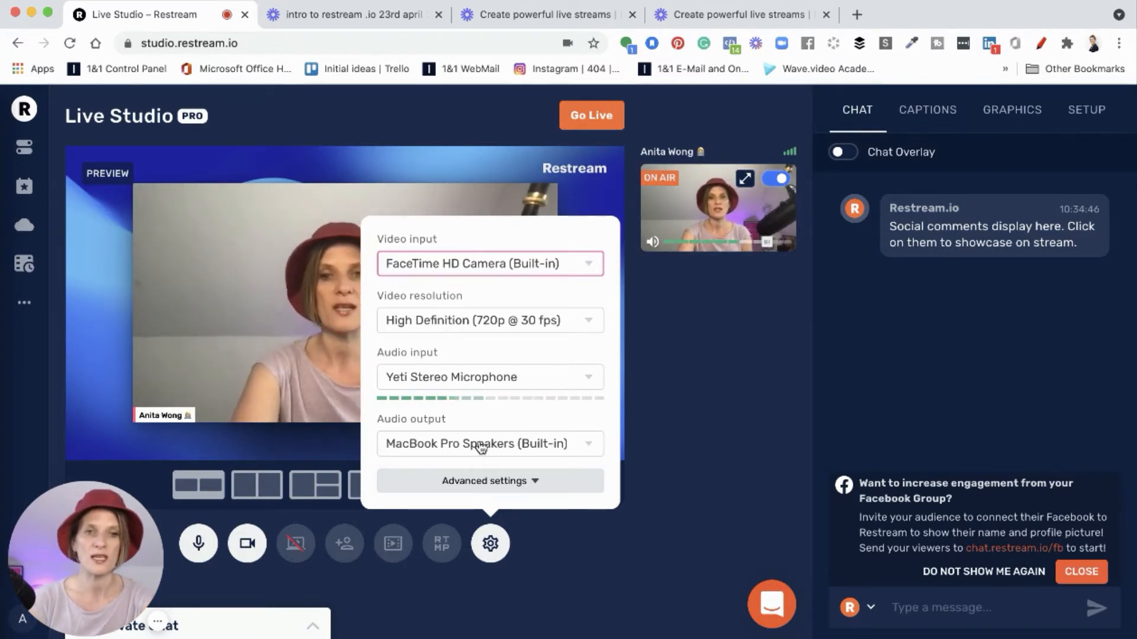
Step: Review the advanced live stream quality and audio preferences, and close the device settings
left_click(496, 491)
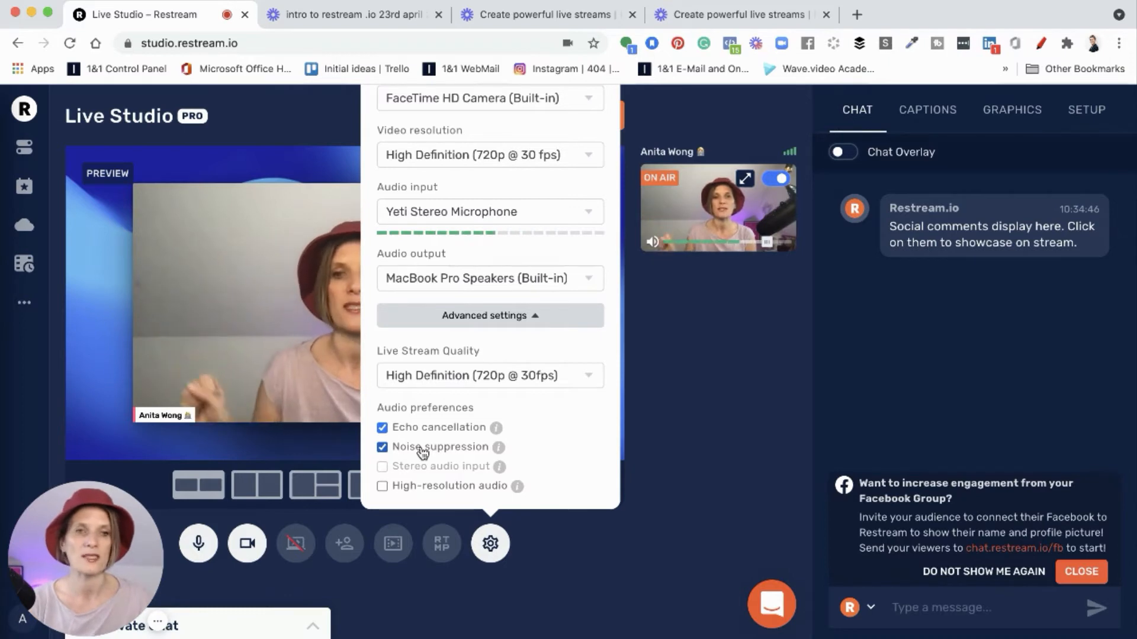
left_click(490, 543)
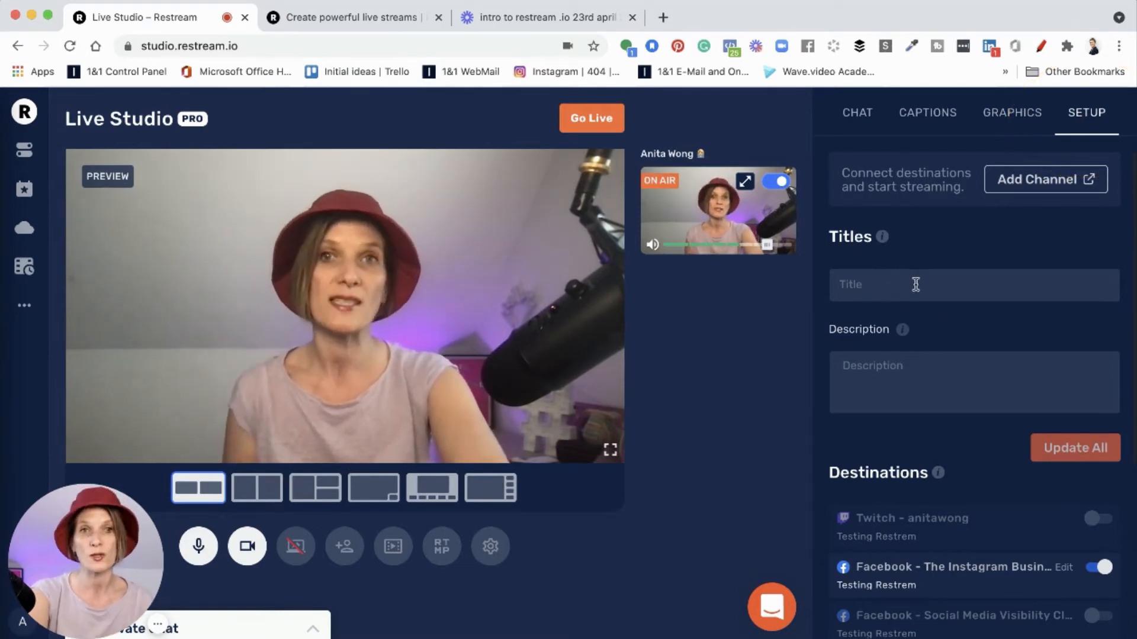
Step: Enable the Twitch and Facebook Social Media Visibility Club destinations in the studio's setup
scroll(915, 285, "down", 4)
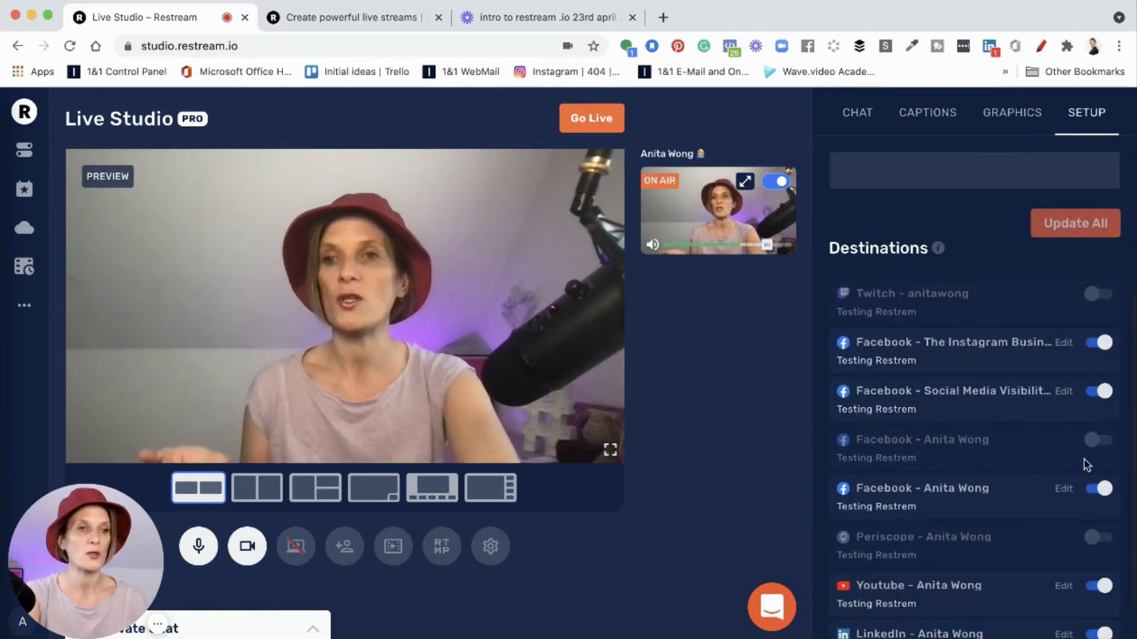
left_click(1094, 295)
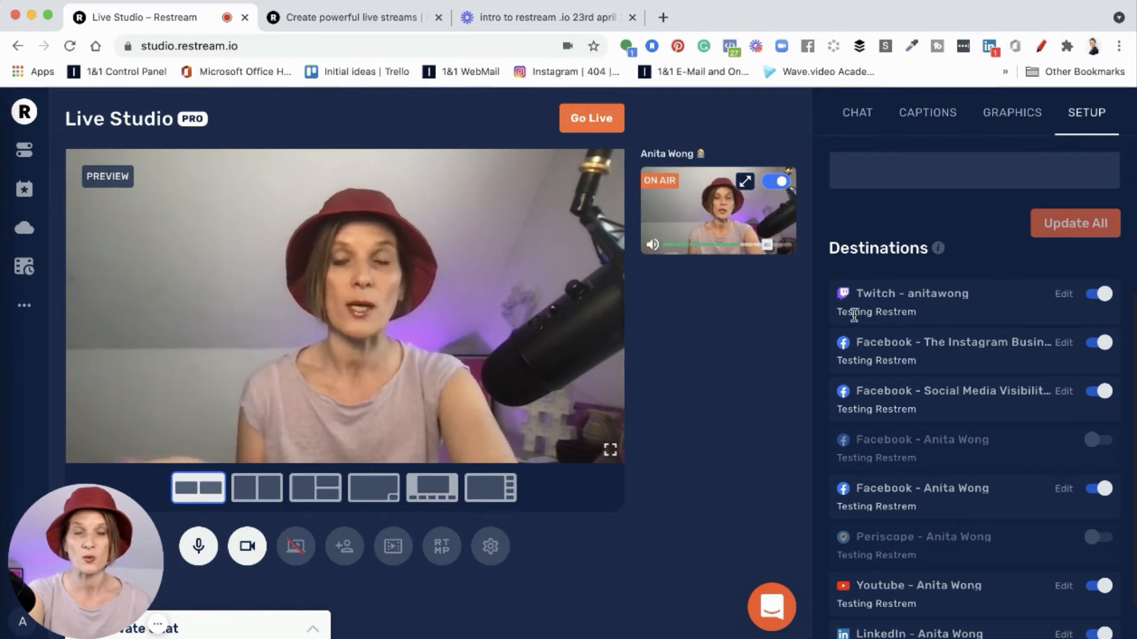
scroll(936, 351, "up", 4)
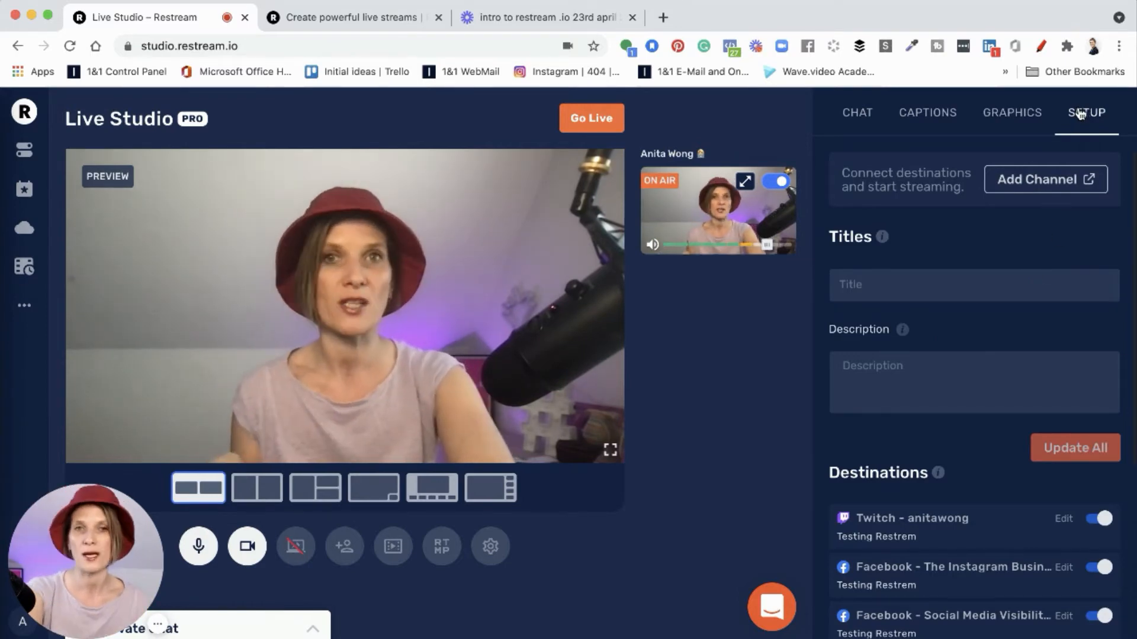
Step: Look over the studio's brand graphics settings and the chat
left_click(1004, 123)
scroll(976, 279, "up", 10)
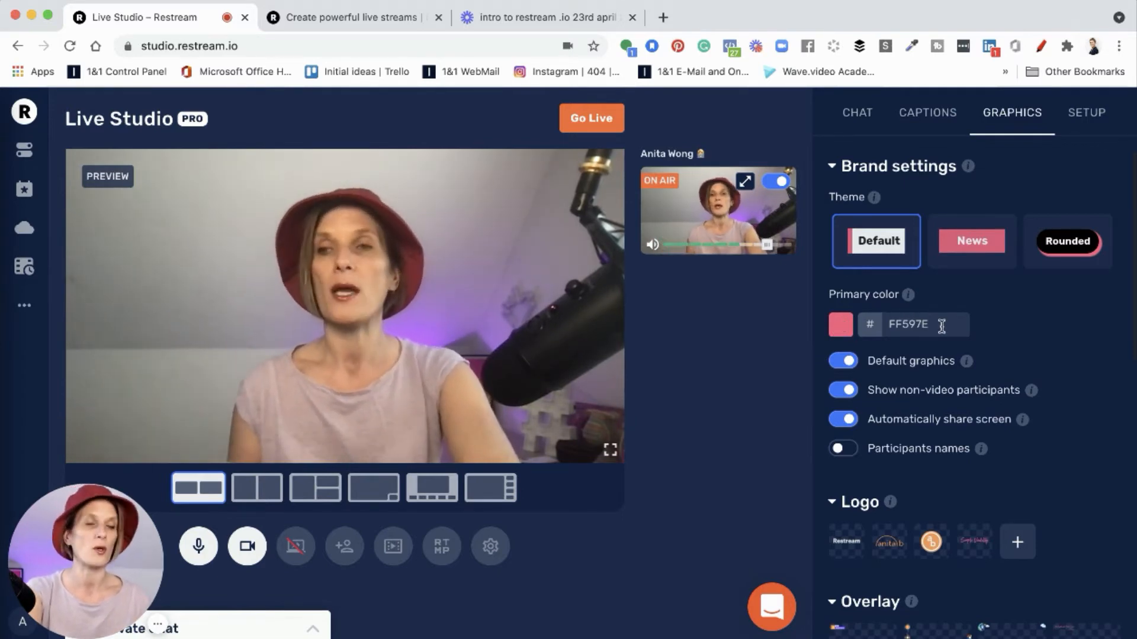
left_click(864, 121)
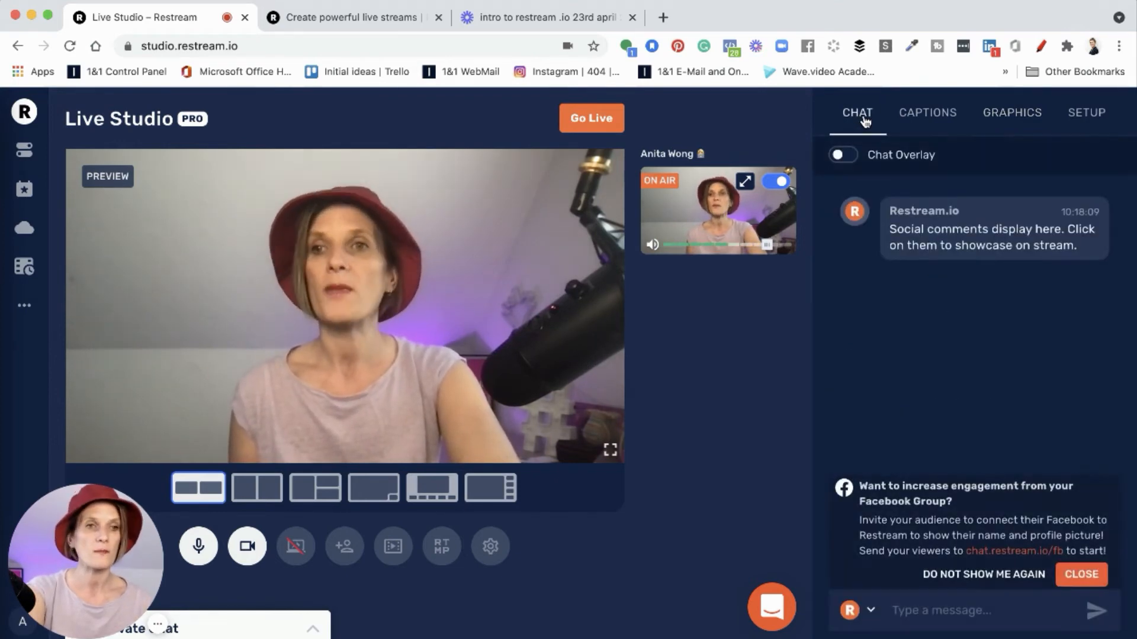
Step: Show the "Try multi streaming for yourself" caption on the stream preview
left_click(918, 118)
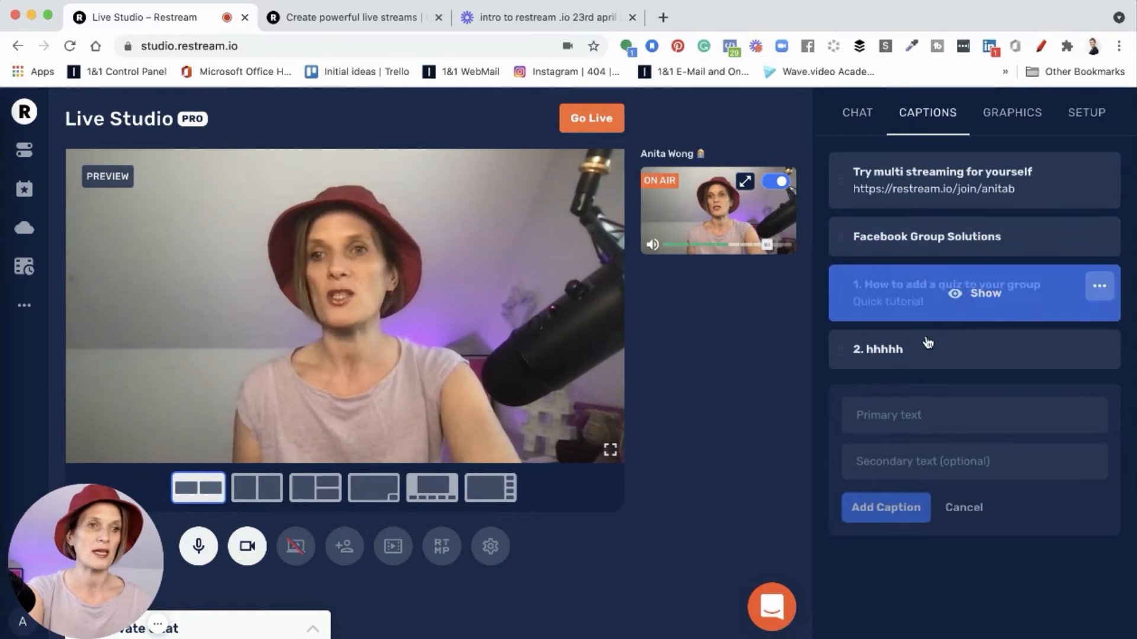
left_click(956, 181)
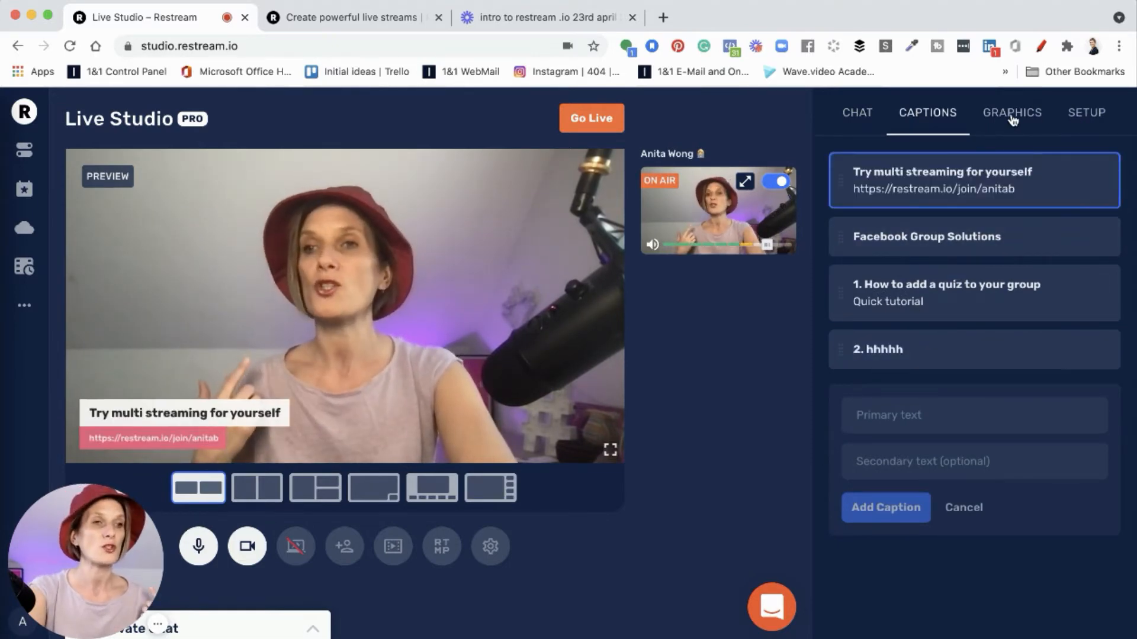
Step: Try the News and Rounded themes on the displayed caption and switch back to the Default theme
left_click(1012, 115)
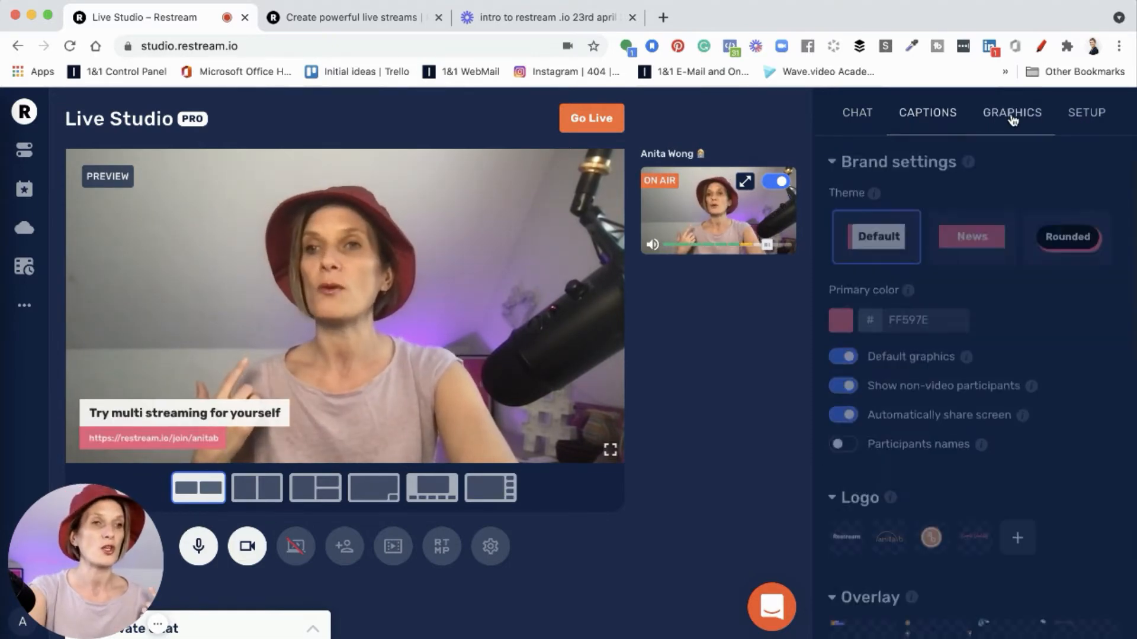
left_click(981, 236)
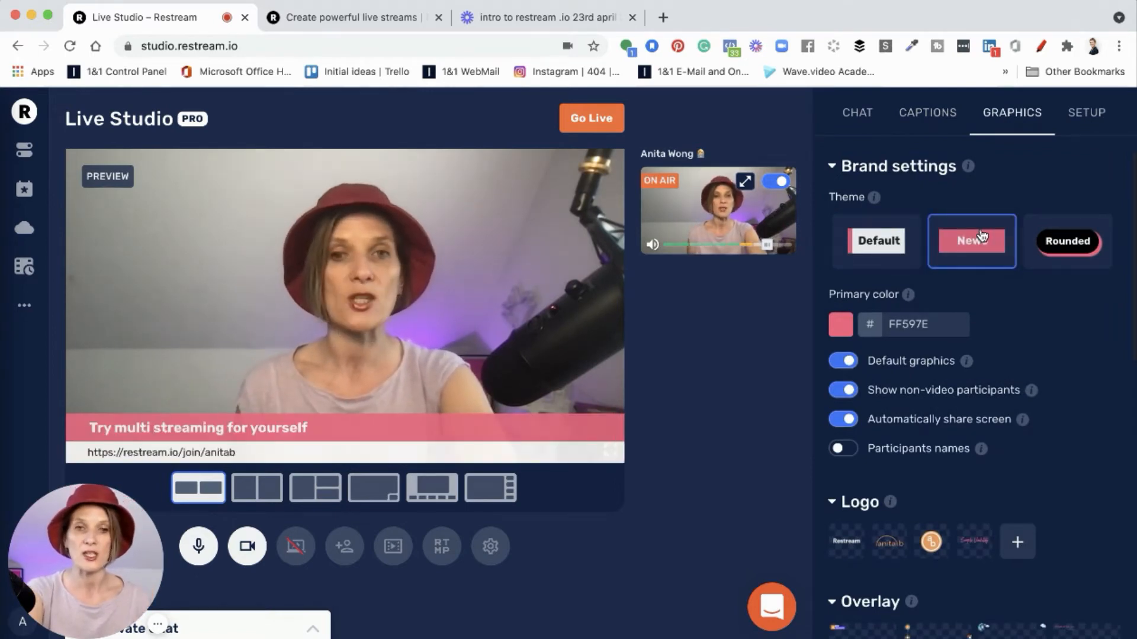
left_click(1057, 241)
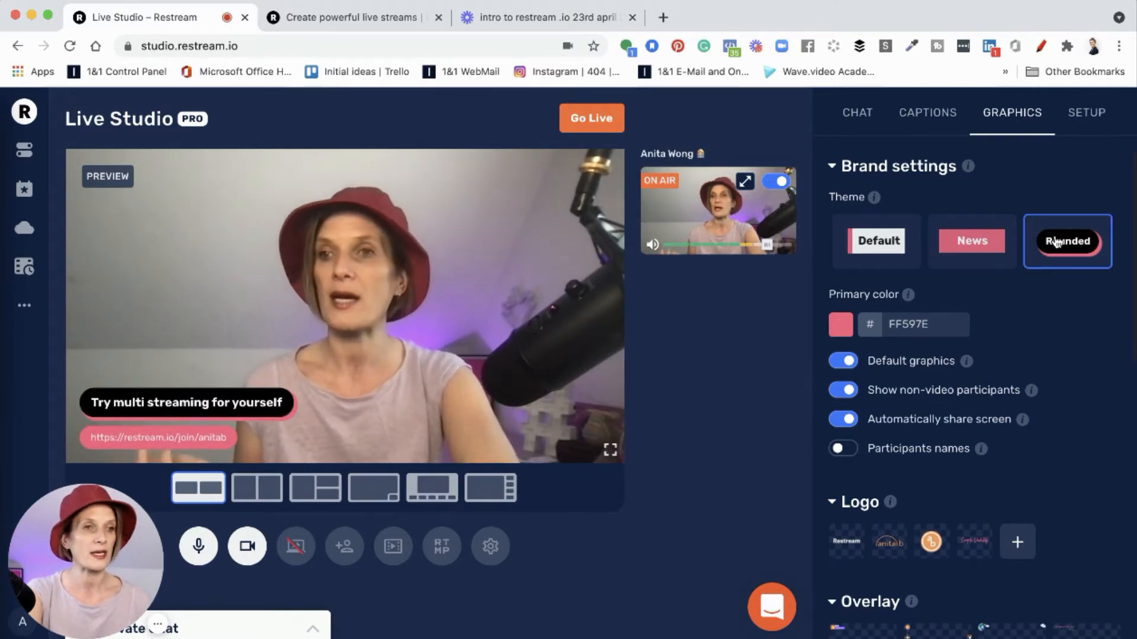
left_click(960, 244)
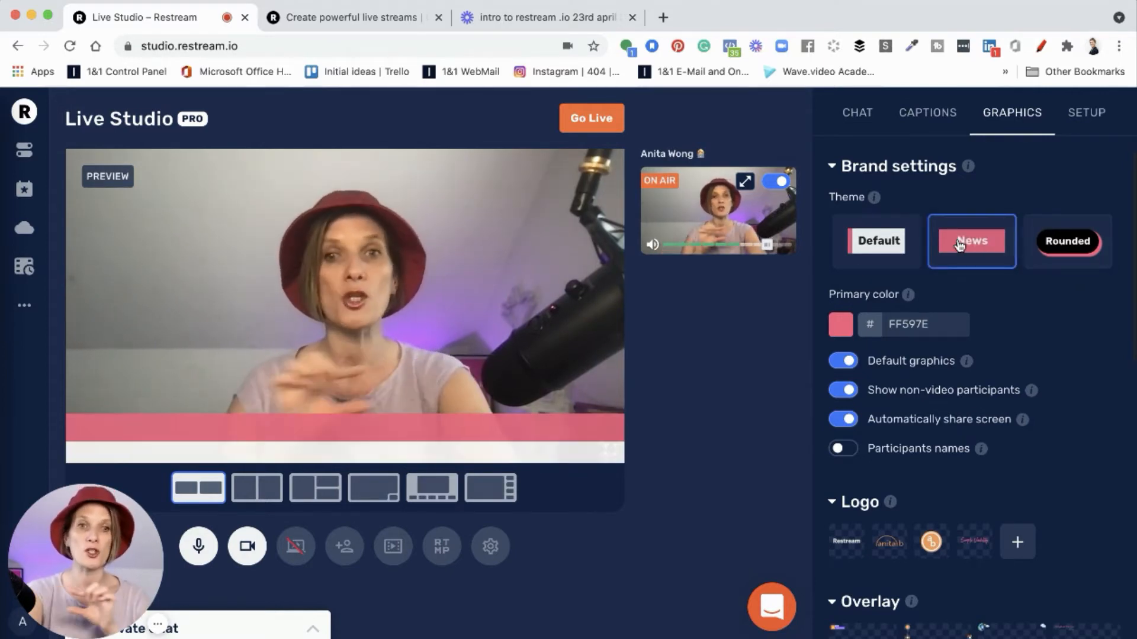
left_click(861, 243)
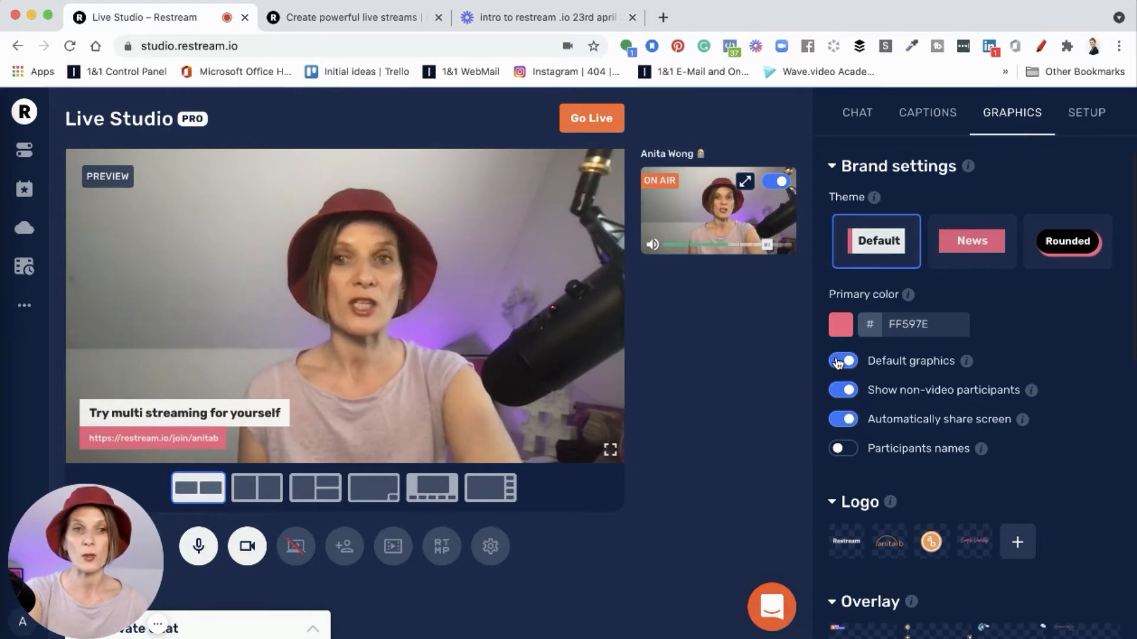
Step: Look over the logo, overlay, video clip and background choices in the graphics settings
scroll(1042, 367, "down", 5)
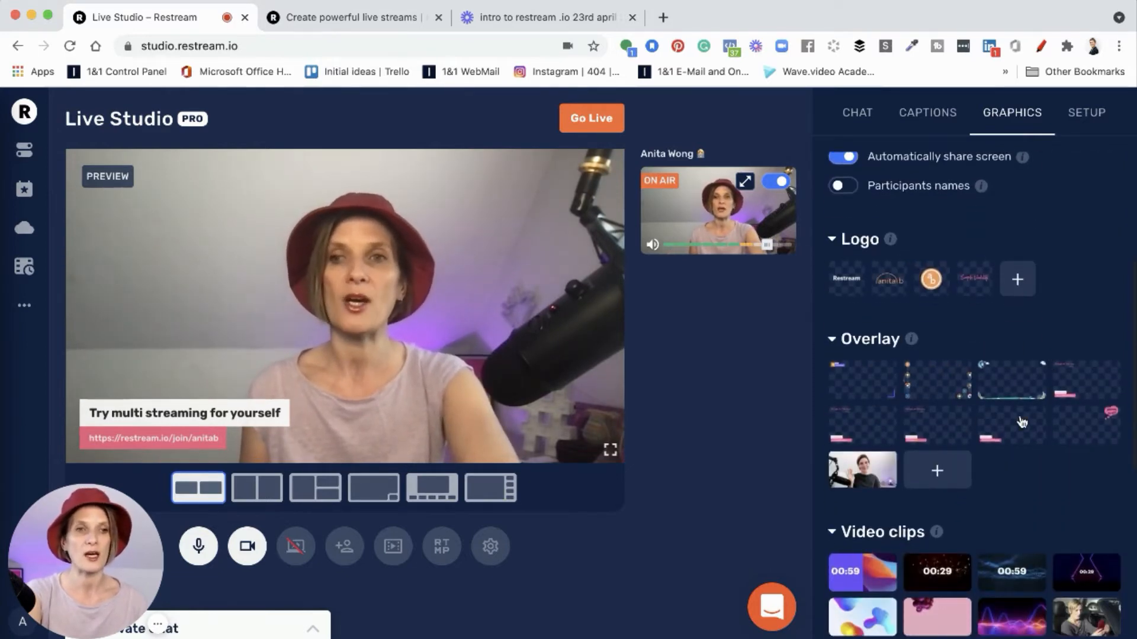
scroll(1015, 379, "down", 4)
scroll(971, 432, "down", 3)
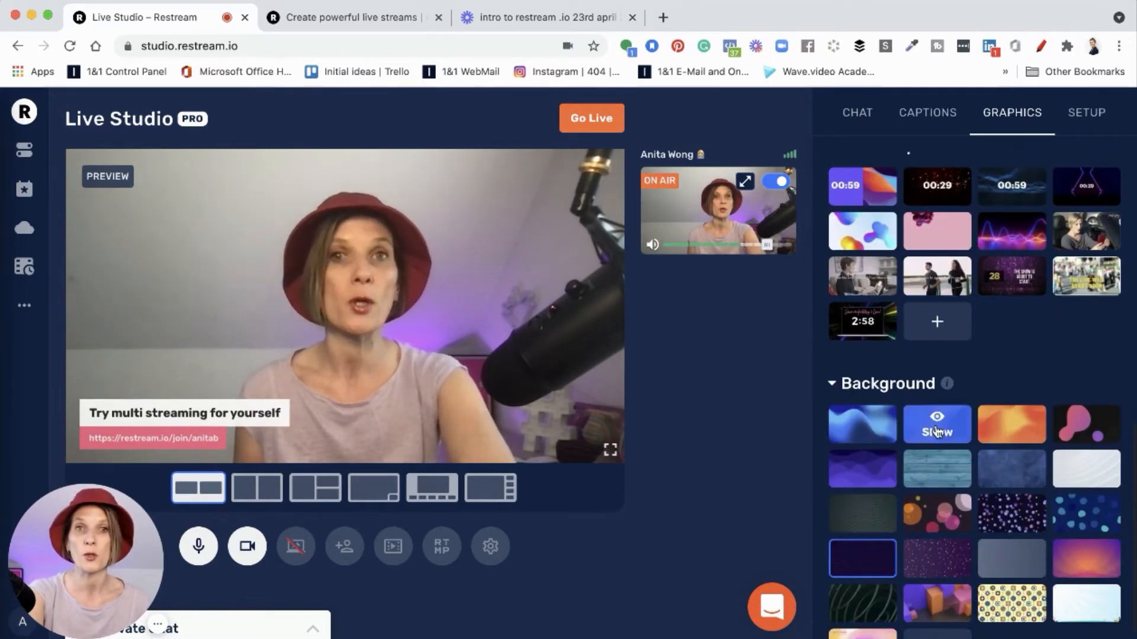
scroll(937, 429, "up", 7)
scroll(937, 431, "up", 5)
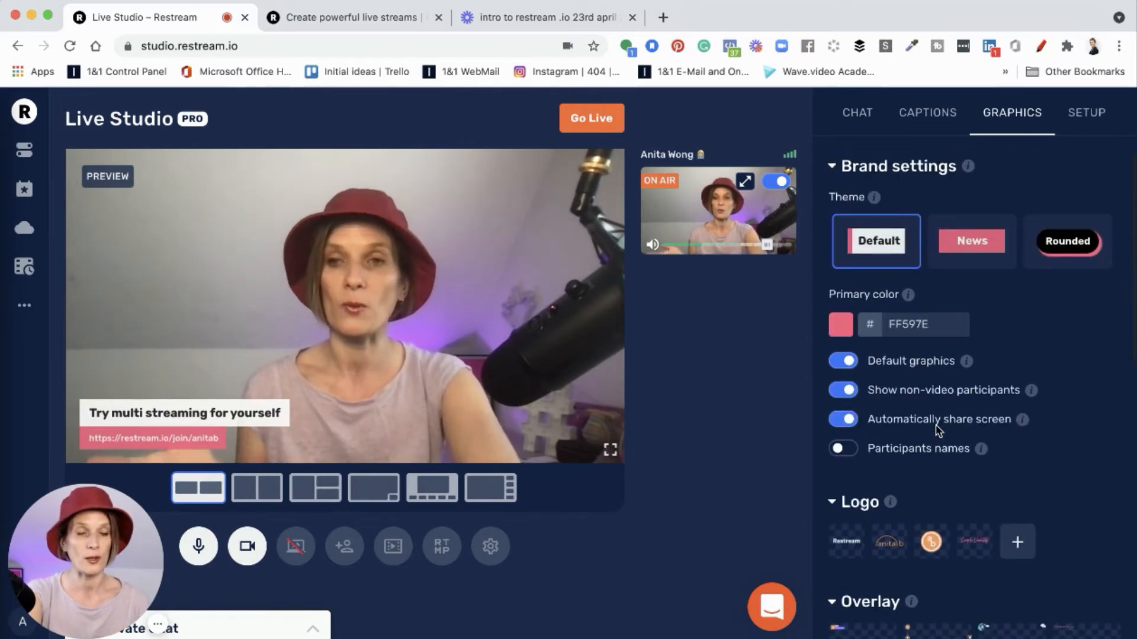
Step: Read the explanation of the non-video participants option and try switching the option off and back on
scroll(937, 432, "down", 1)
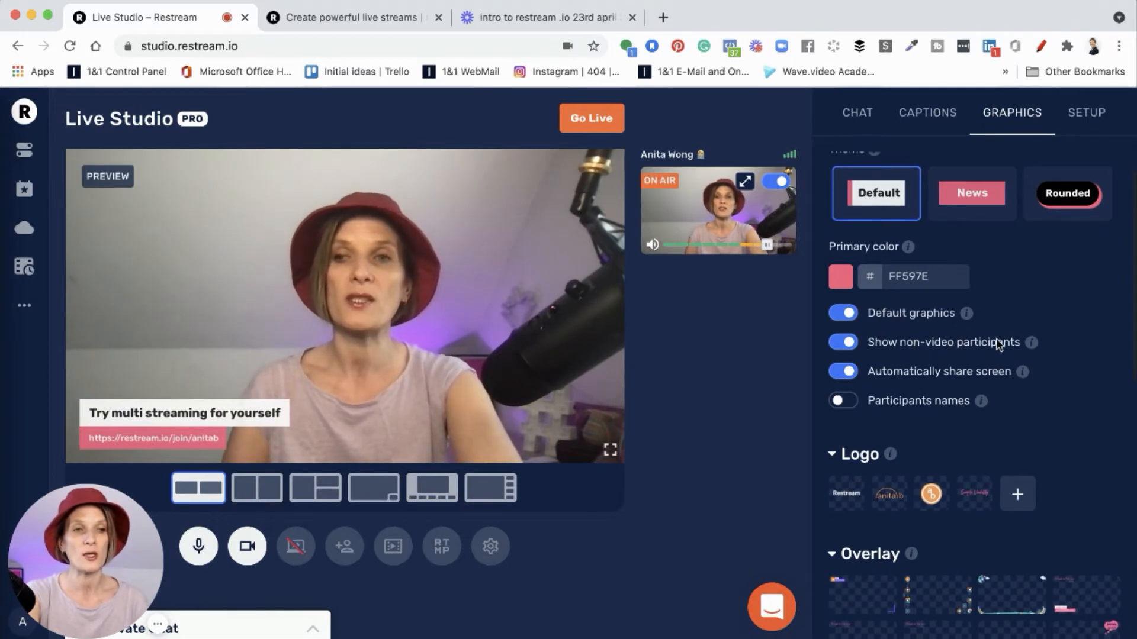
mouse_move(1031, 343)
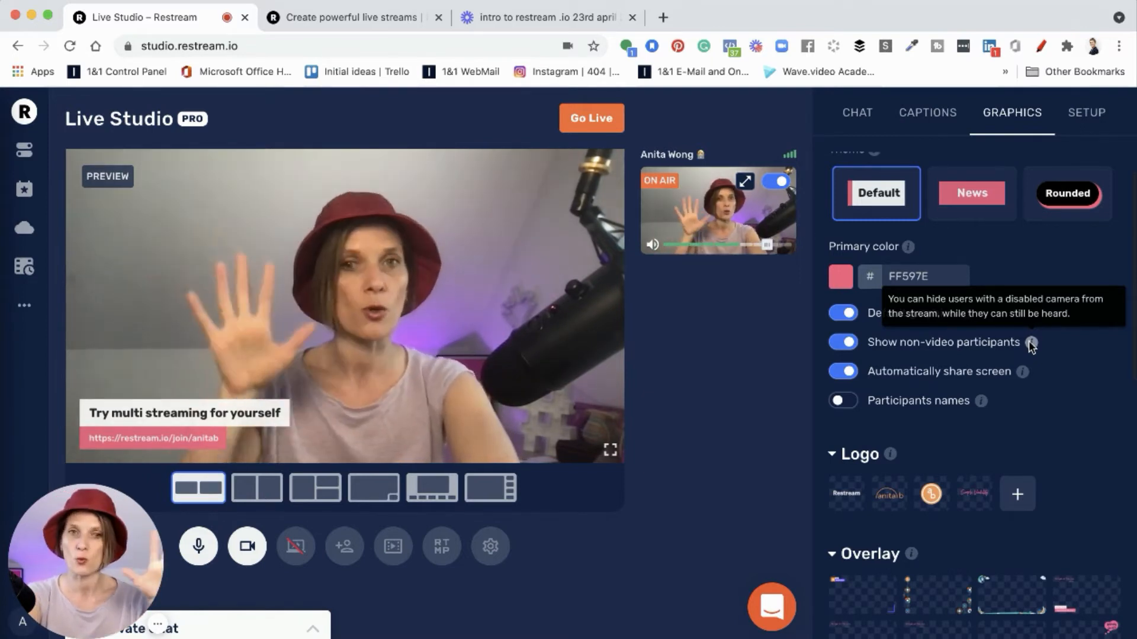
left_click(1030, 344)
mouse_move(1024, 375)
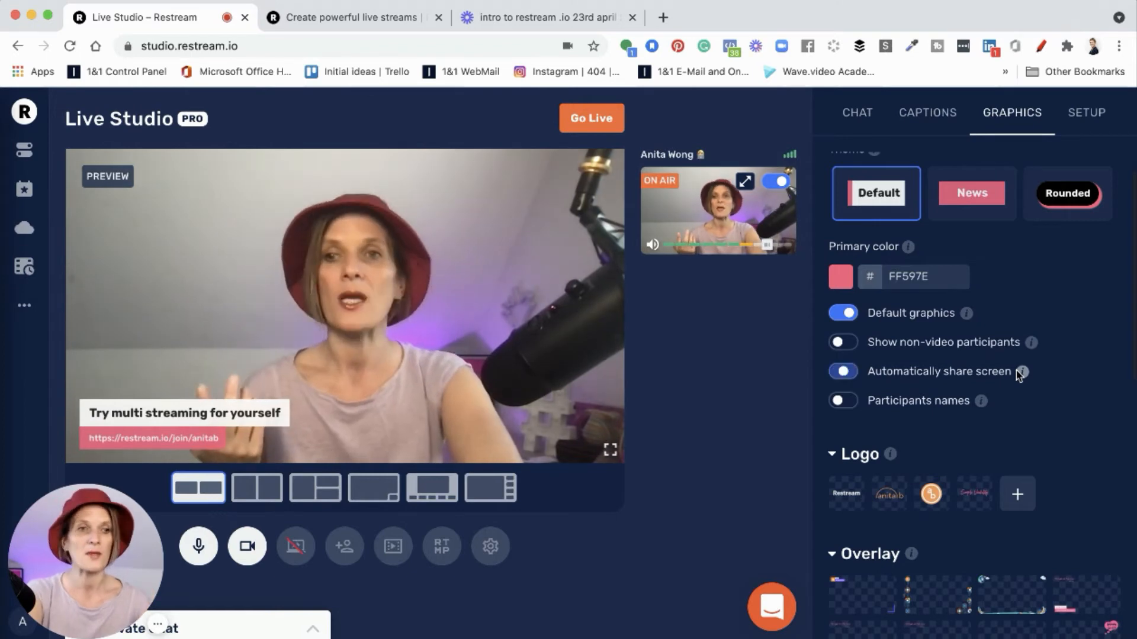
left_click(852, 343)
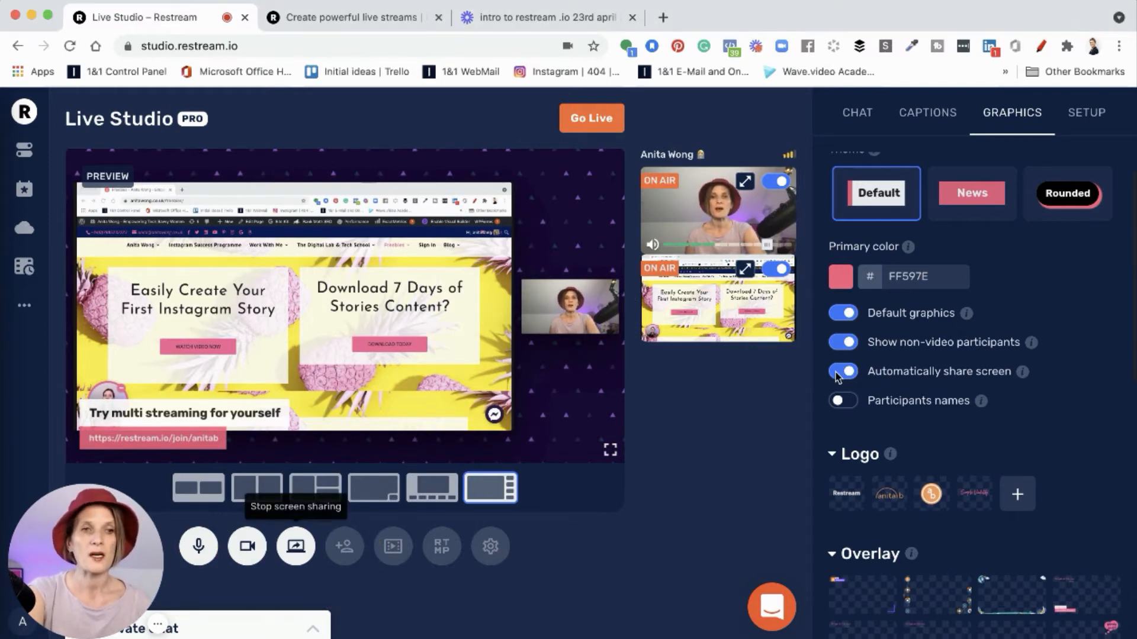
Step: Disable automatic screen sharing, and try taking the shared screen off air and putting it back on
left_click(842, 374)
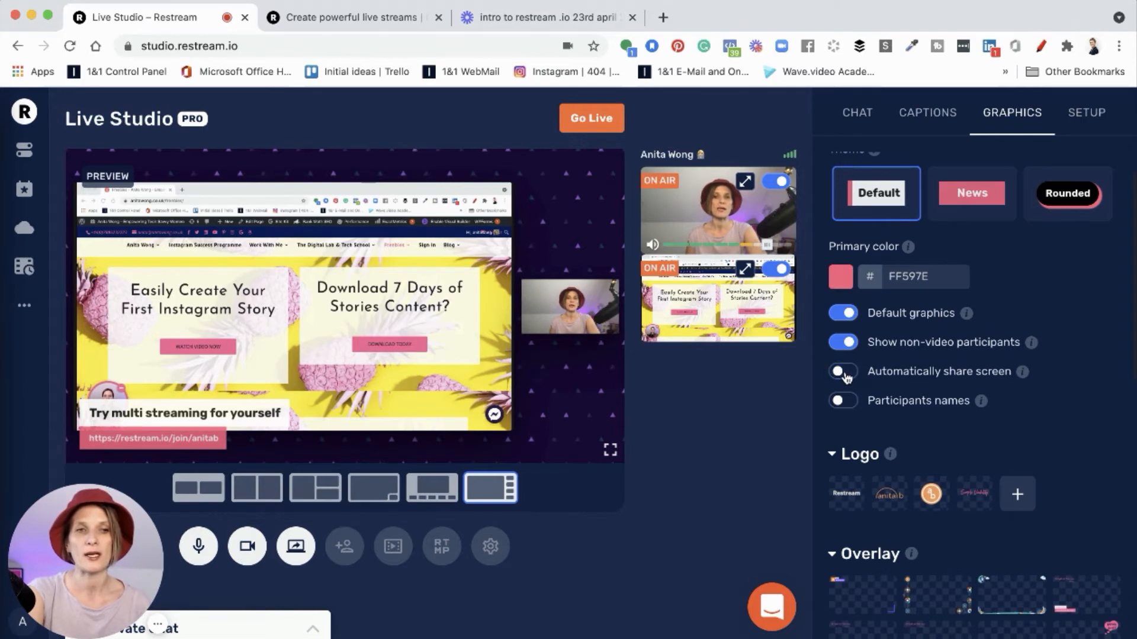
left_click(781, 271)
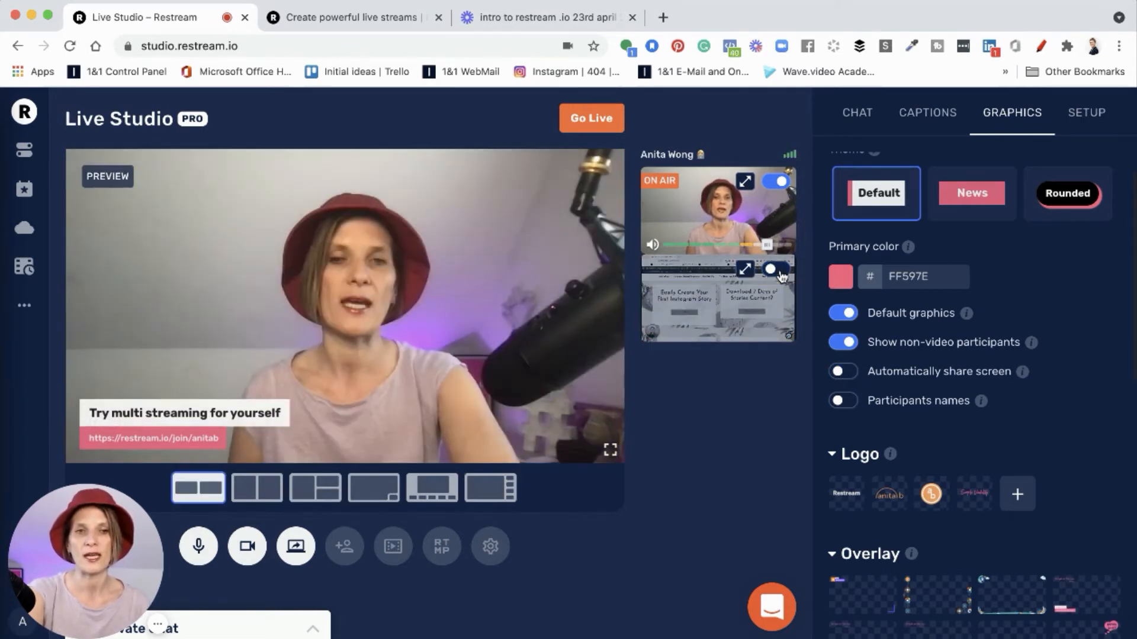
left_click(780, 271)
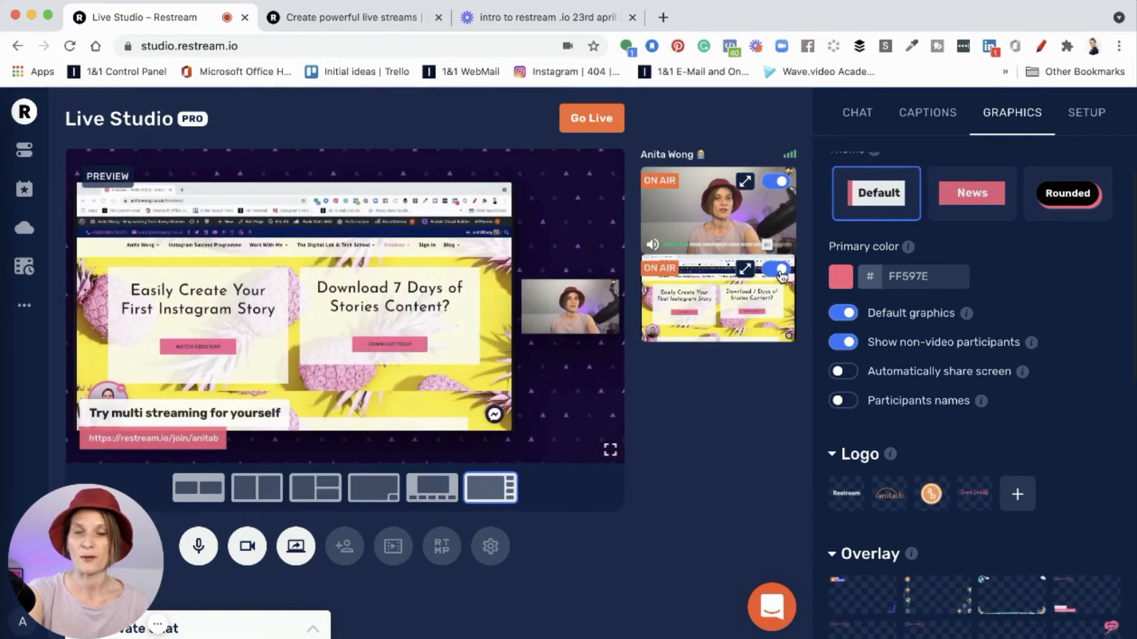
left_click(782, 271)
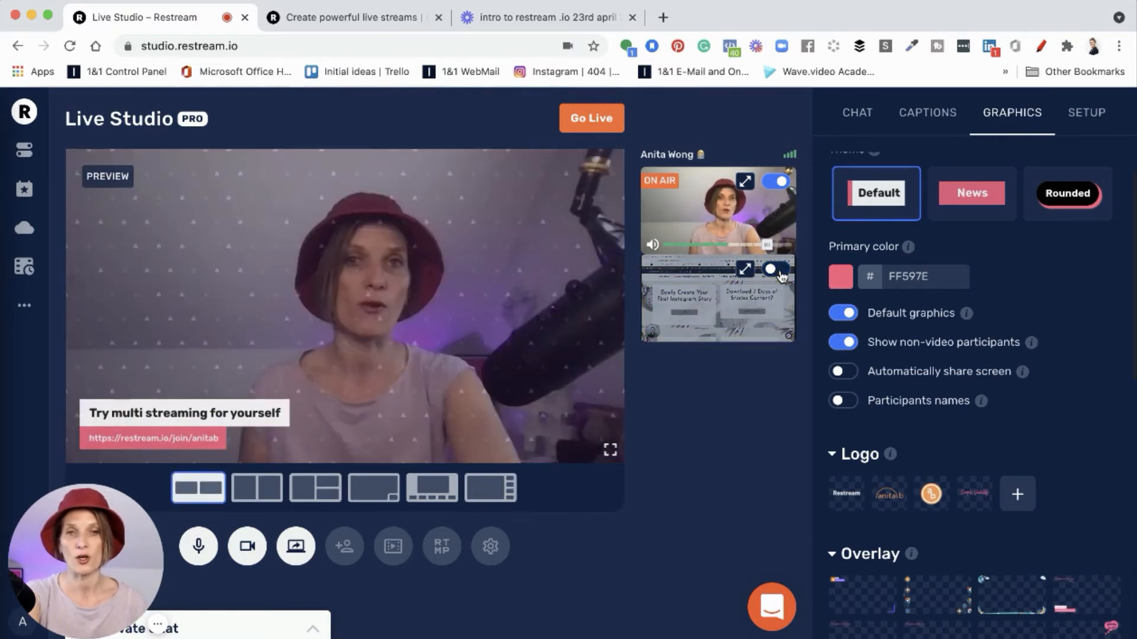
left_click(782, 271)
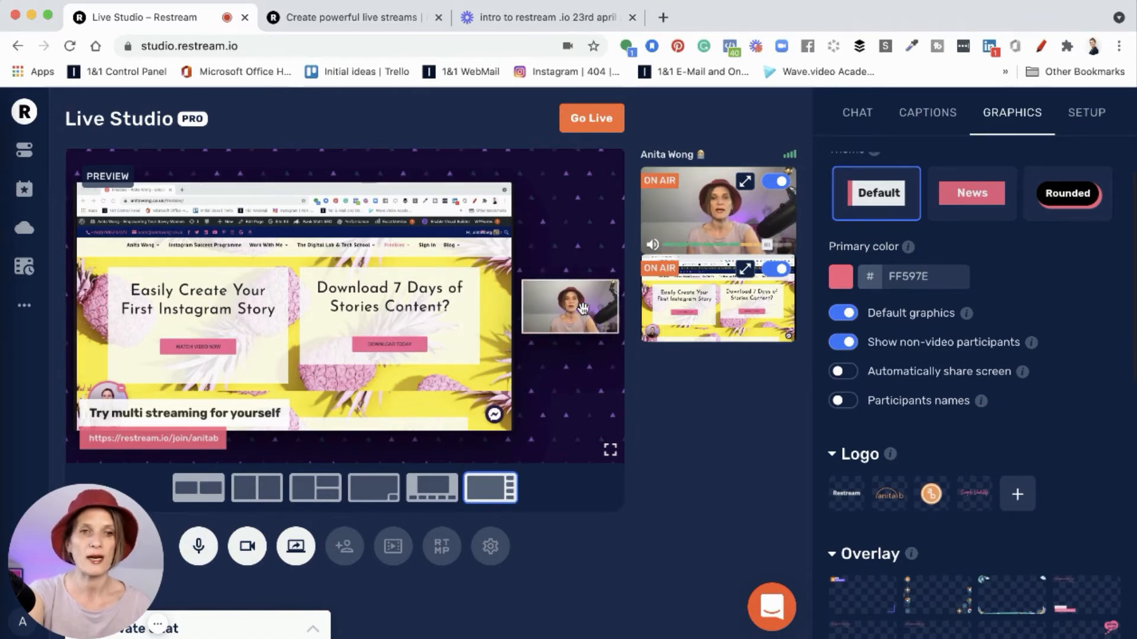
Step: Swap the camera and the shared screen in the stream preview, and swap them back
left_click_drag(583, 308, 289, 288)
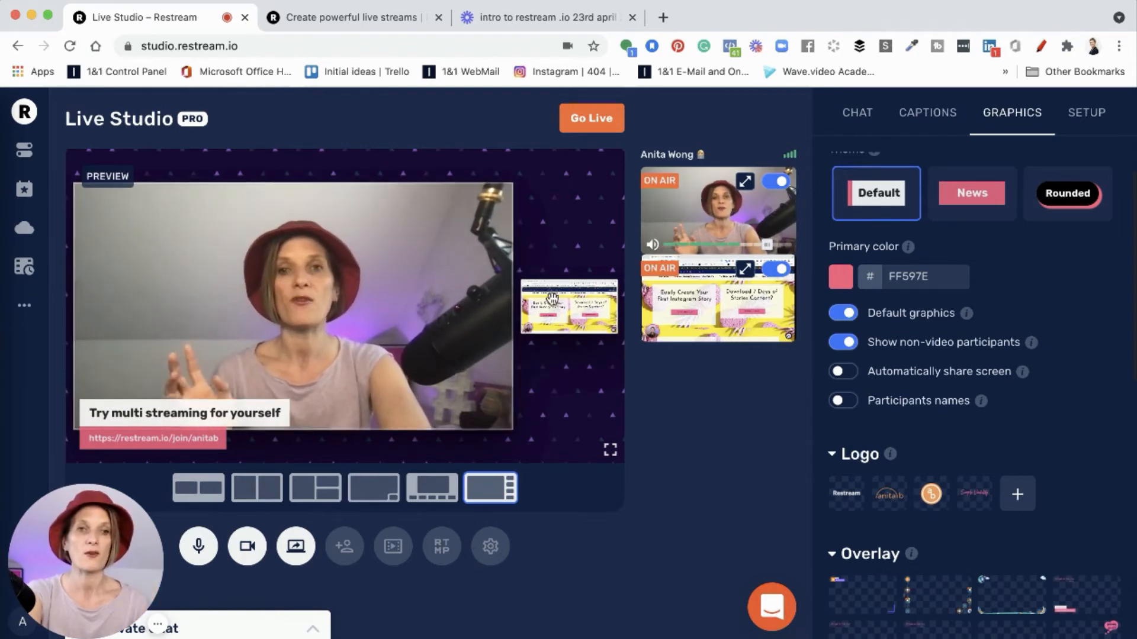
left_click_drag(574, 312, 328, 298)
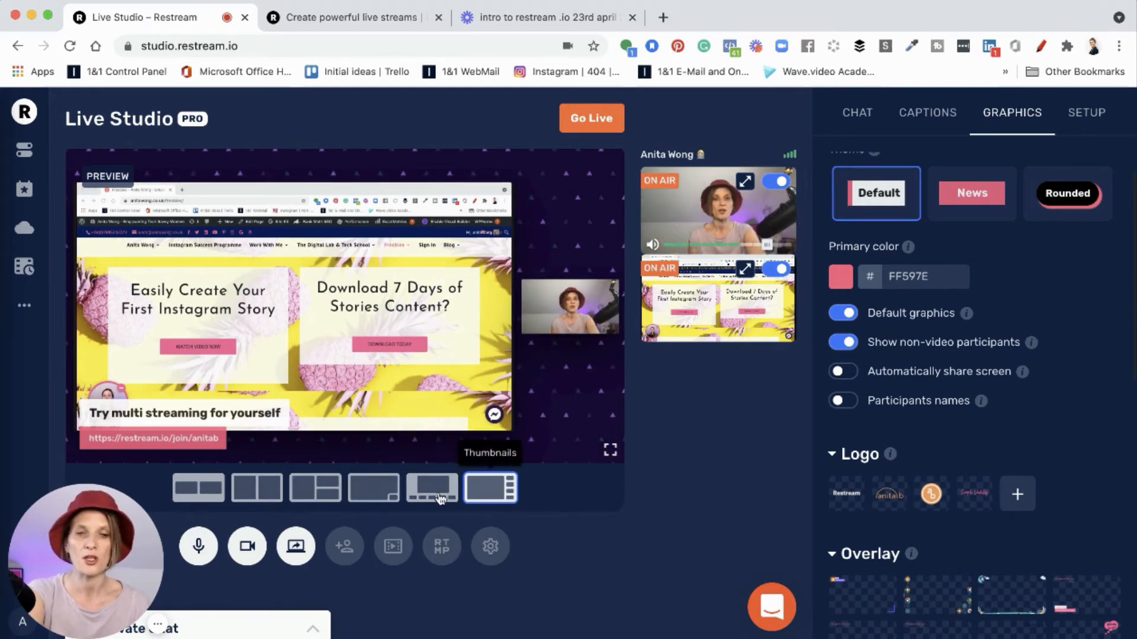
Step: Try the Cinema, corner-inset and split layouts before returning to Thumbnails, and briefly show the shared screen full size
left_click(433, 496)
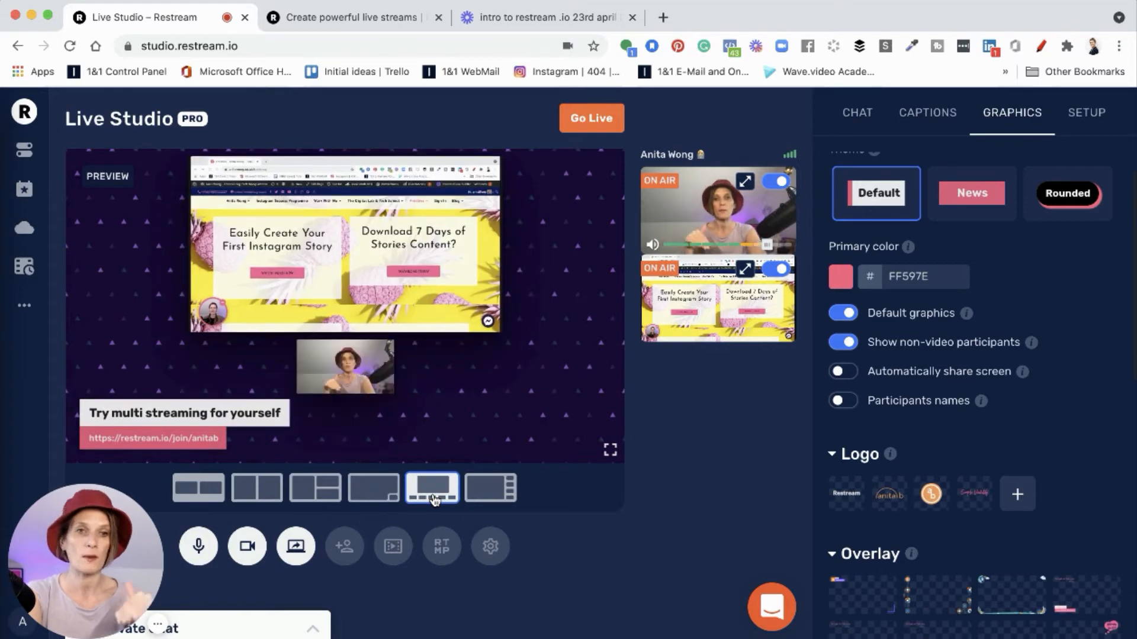
left_click(368, 486)
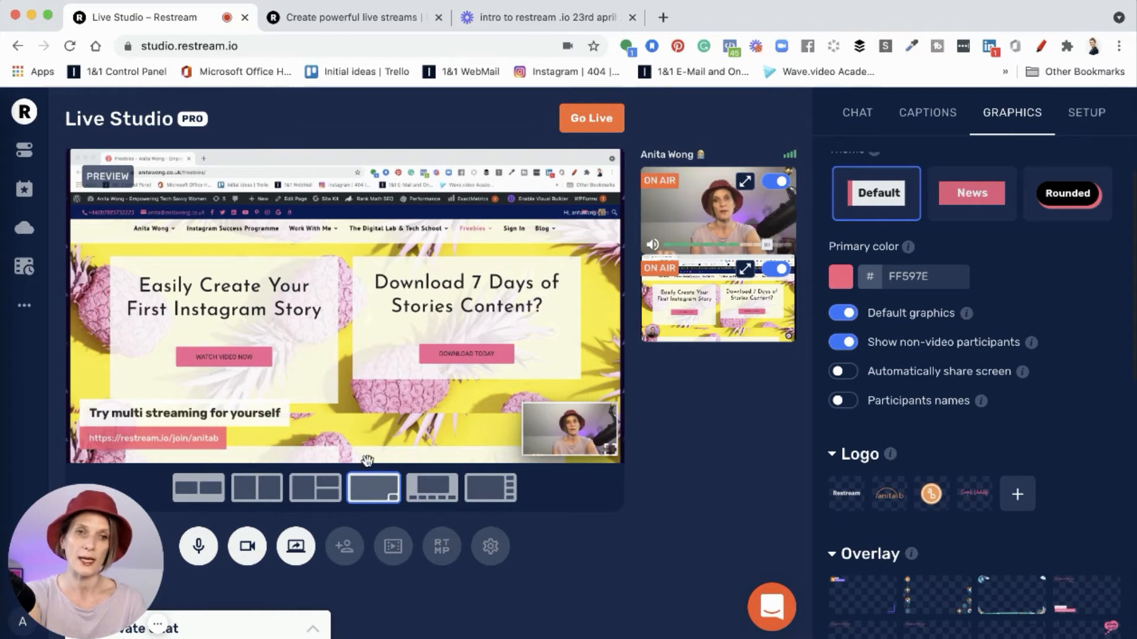
left_click(316, 489)
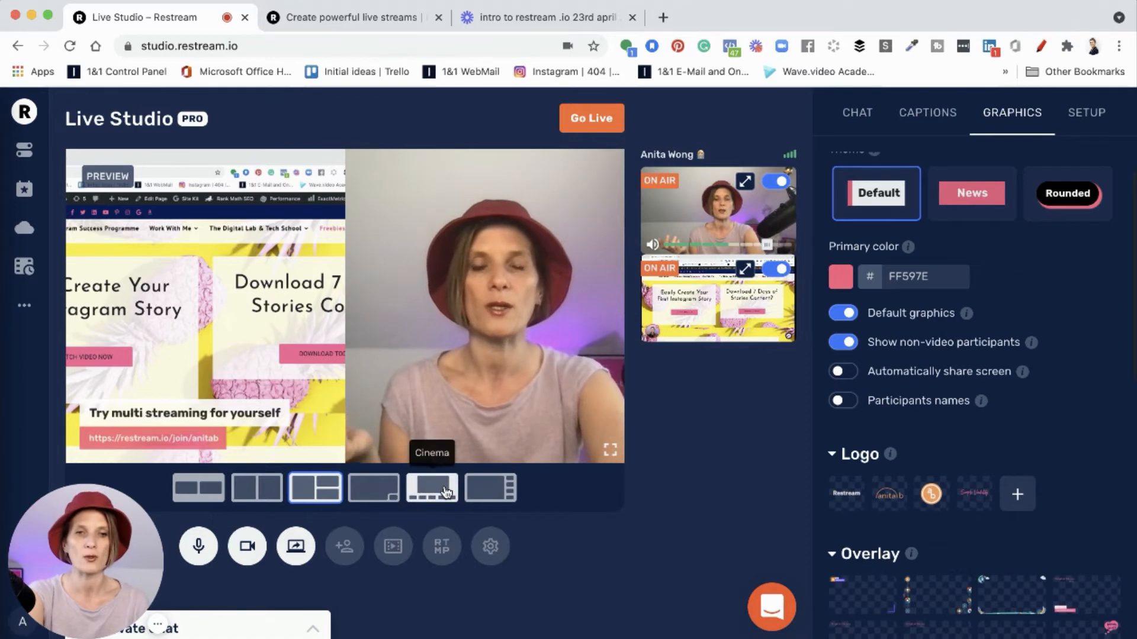
left_click(501, 489)
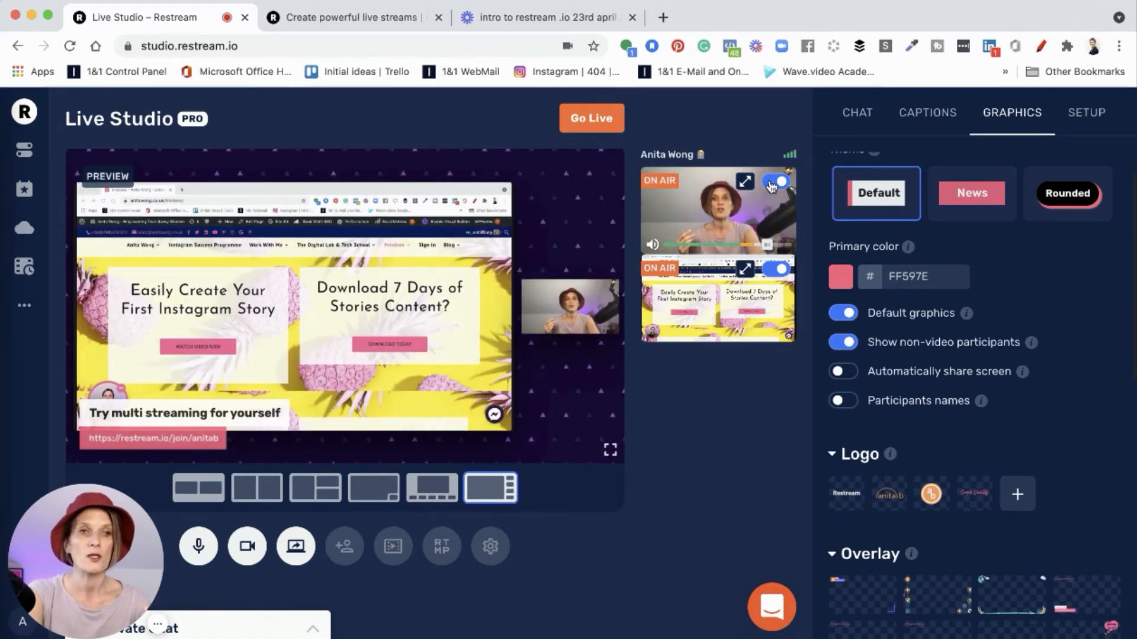
left_click(745, 270)
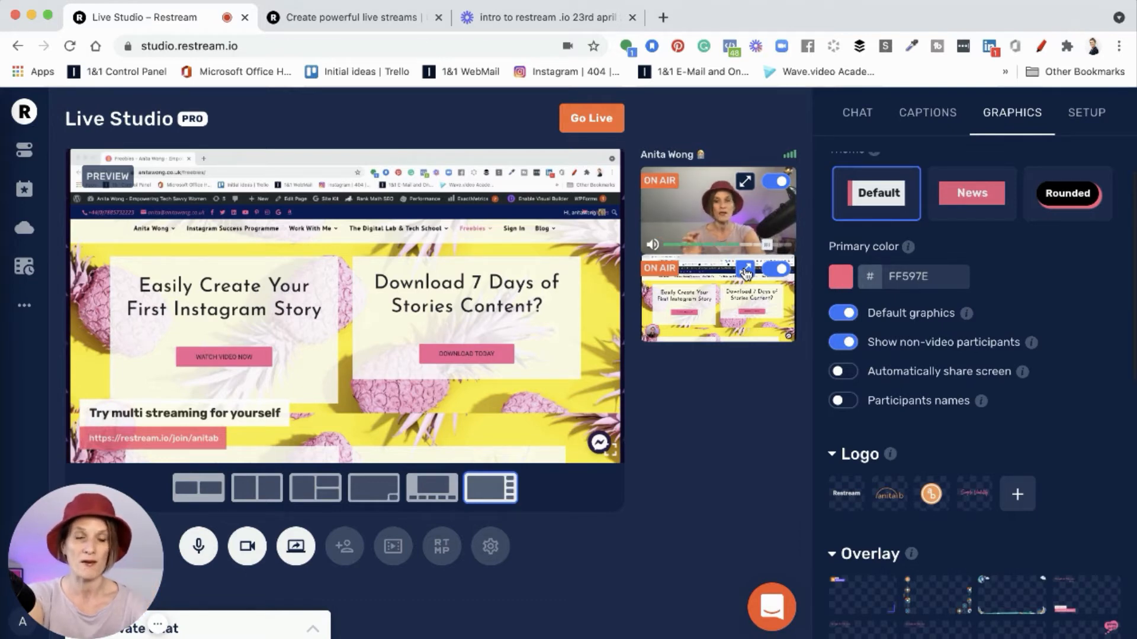
left_click(745, 274)
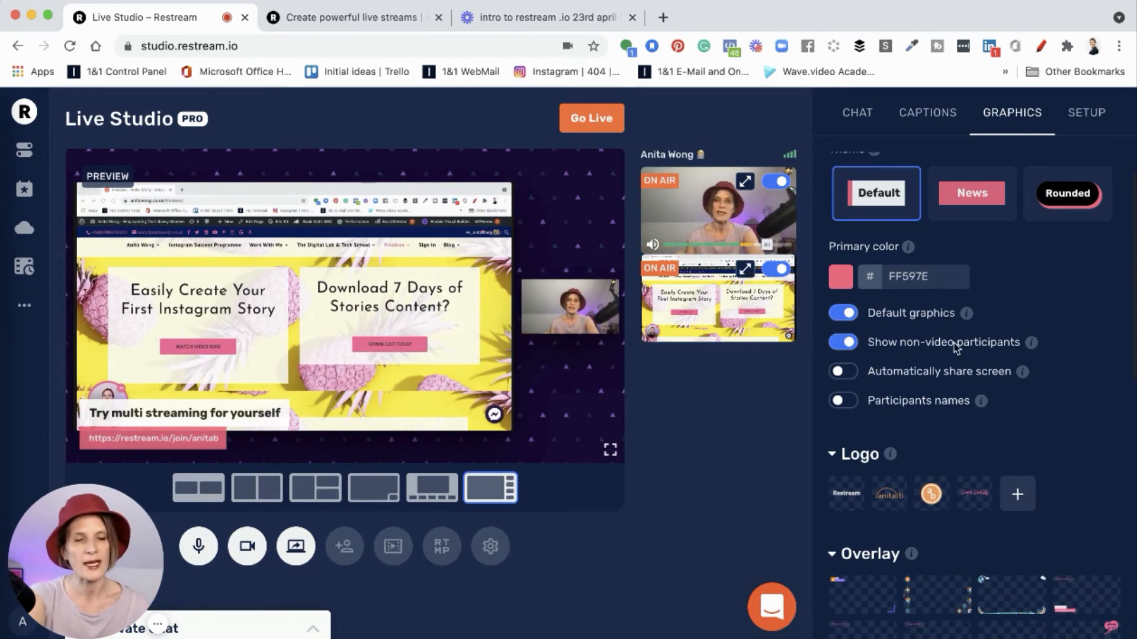
Step: Enable participants' names on the stream and hide the "Try multi streaming for yourself" caption
left_click(845, 402)
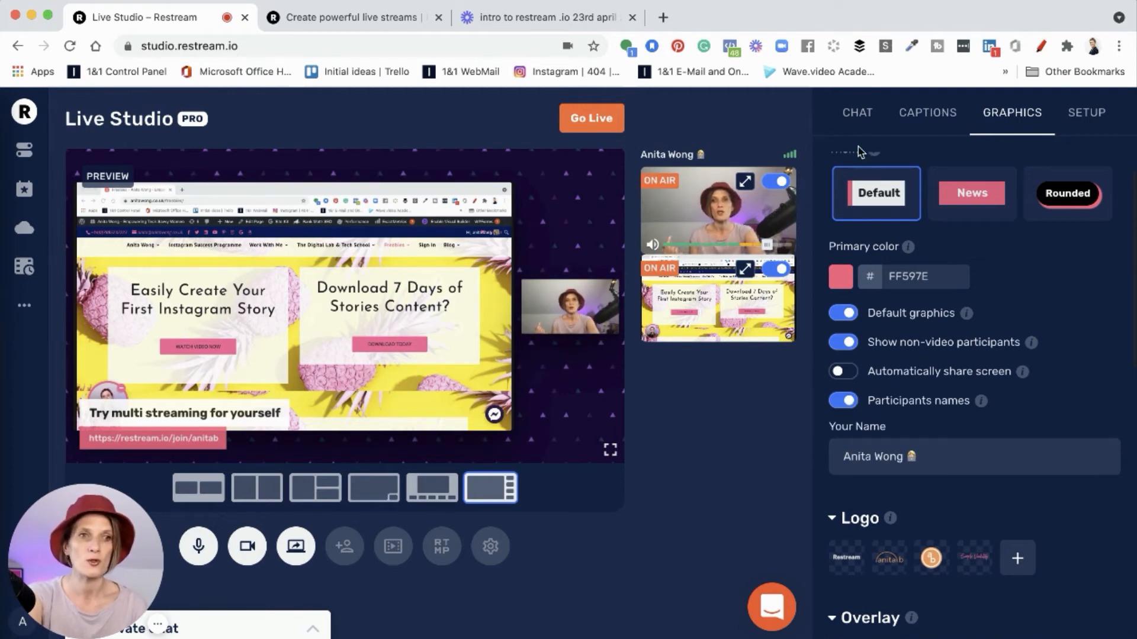
left_click(928, 116)
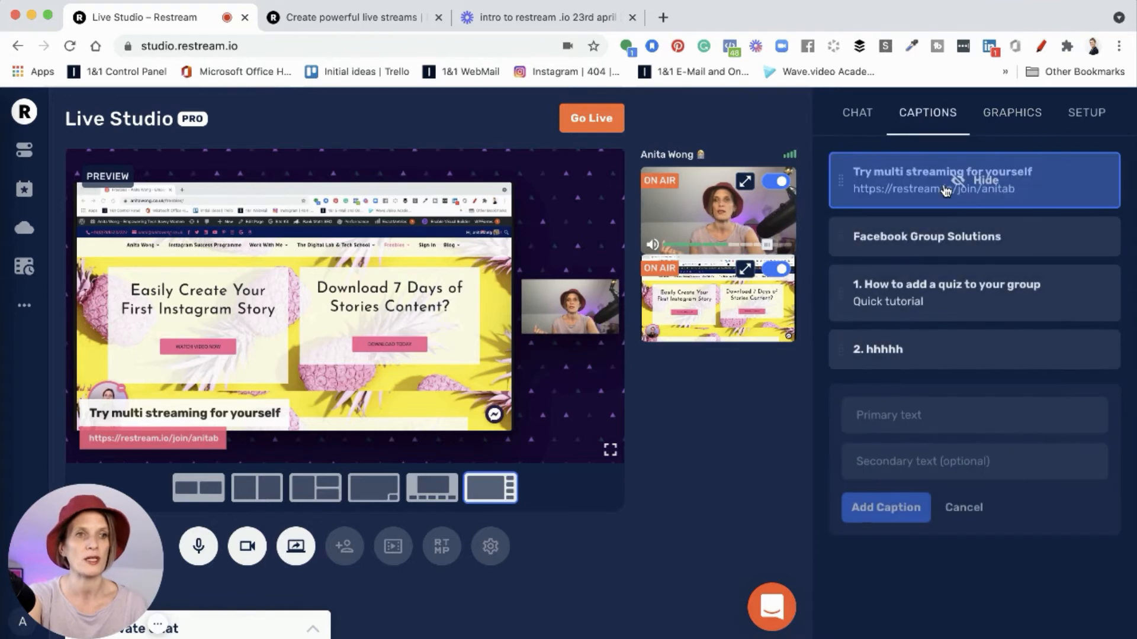
left_click(948, 184)
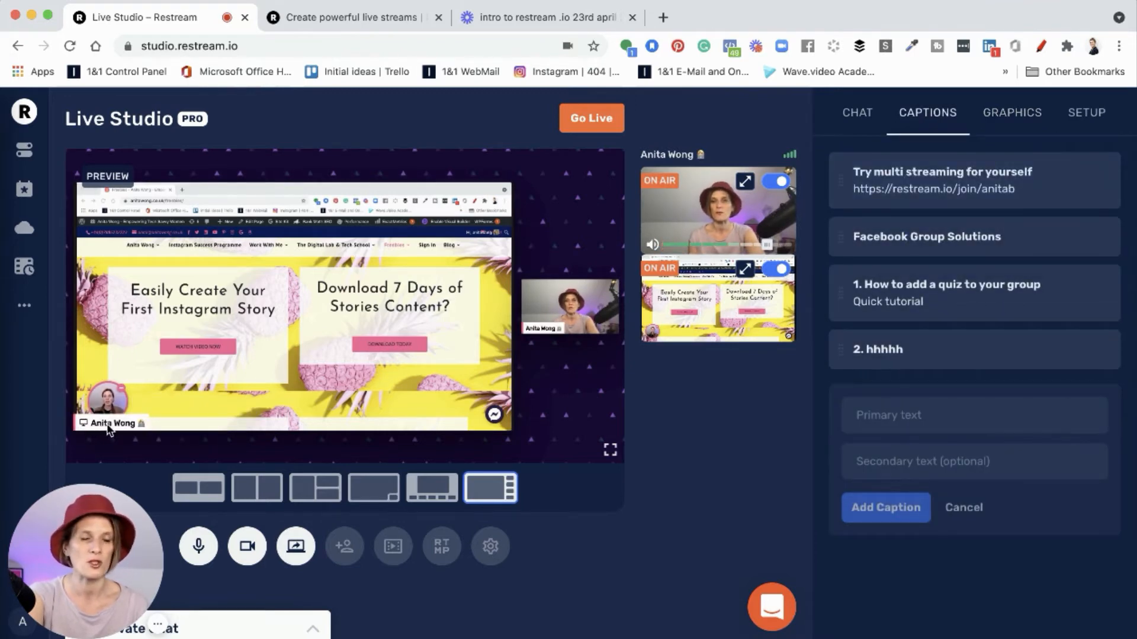
Step: Try the Simple Visibility logo on the stream preview and settle on the Restream logo
left_click(1012, 121)
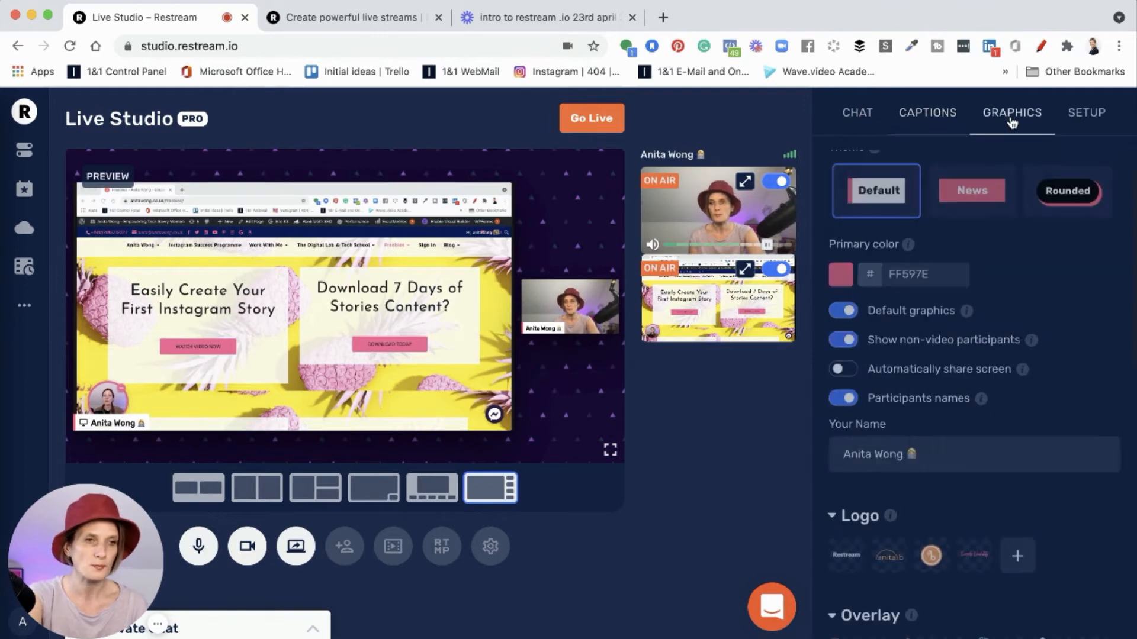
scroll(1005, 400, "down", 5)
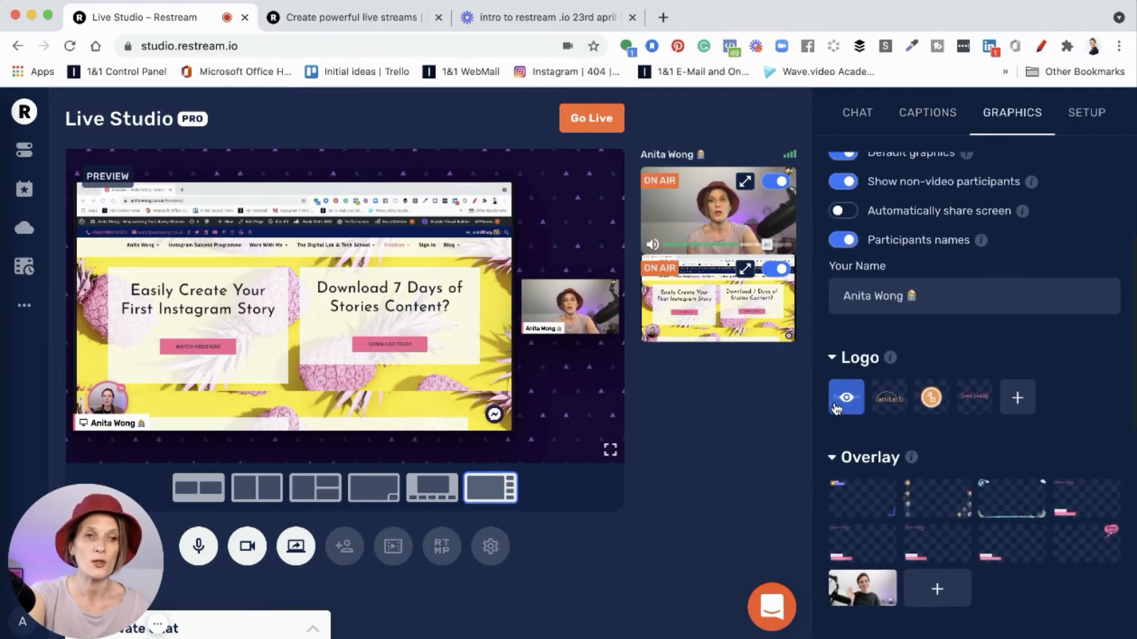
left_click(847, 408)
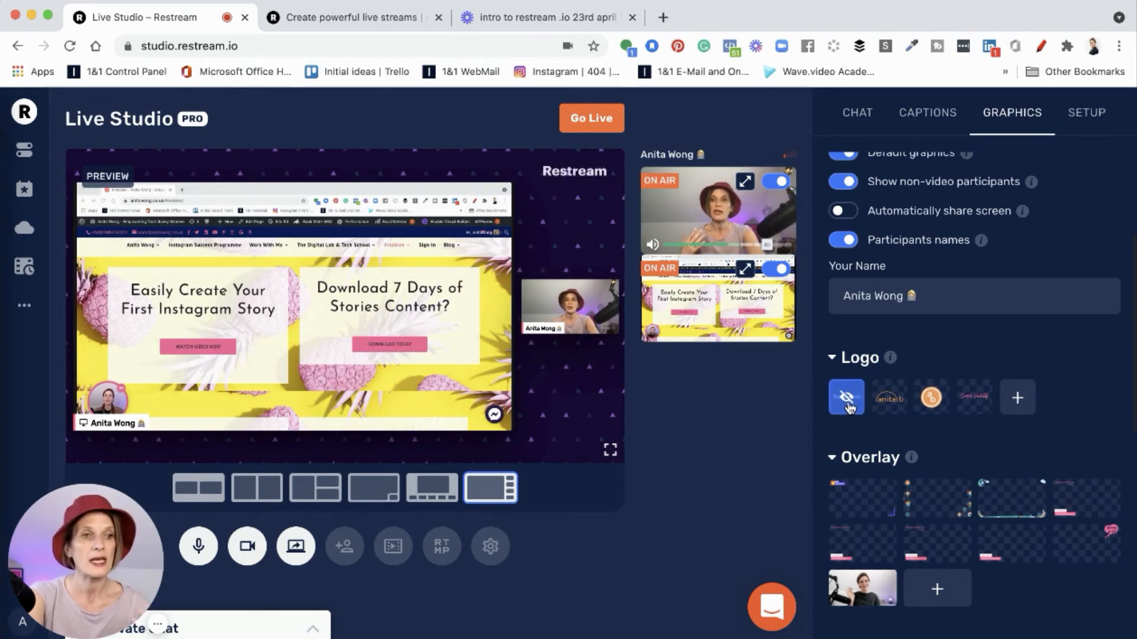
left_click(975, 403)
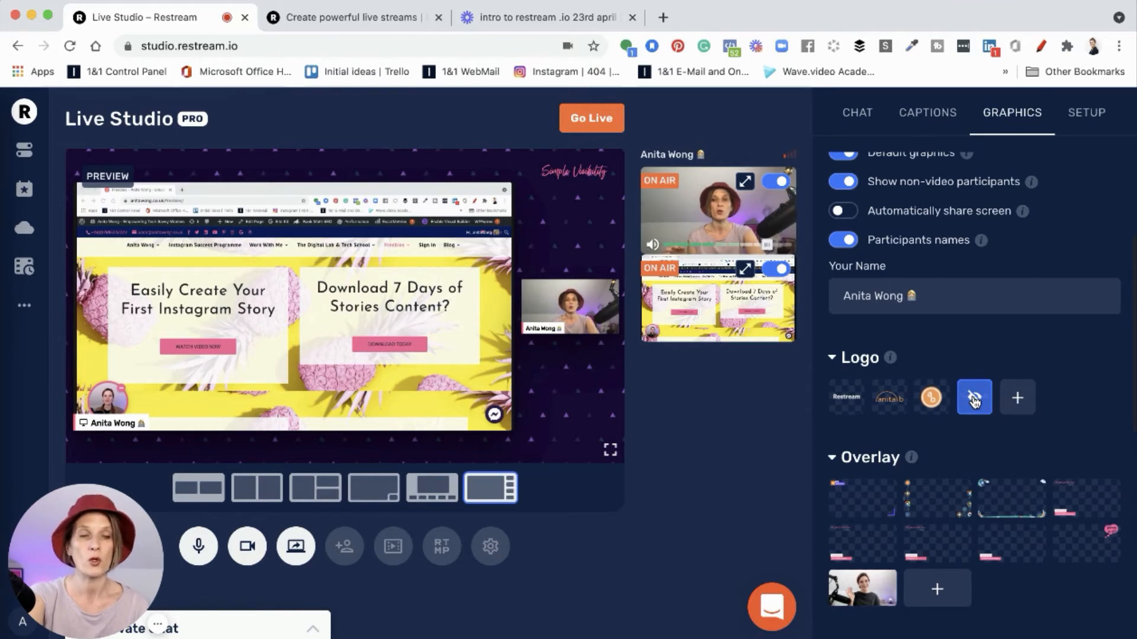
mouse_move(845, 399)
left_click(845, 401)
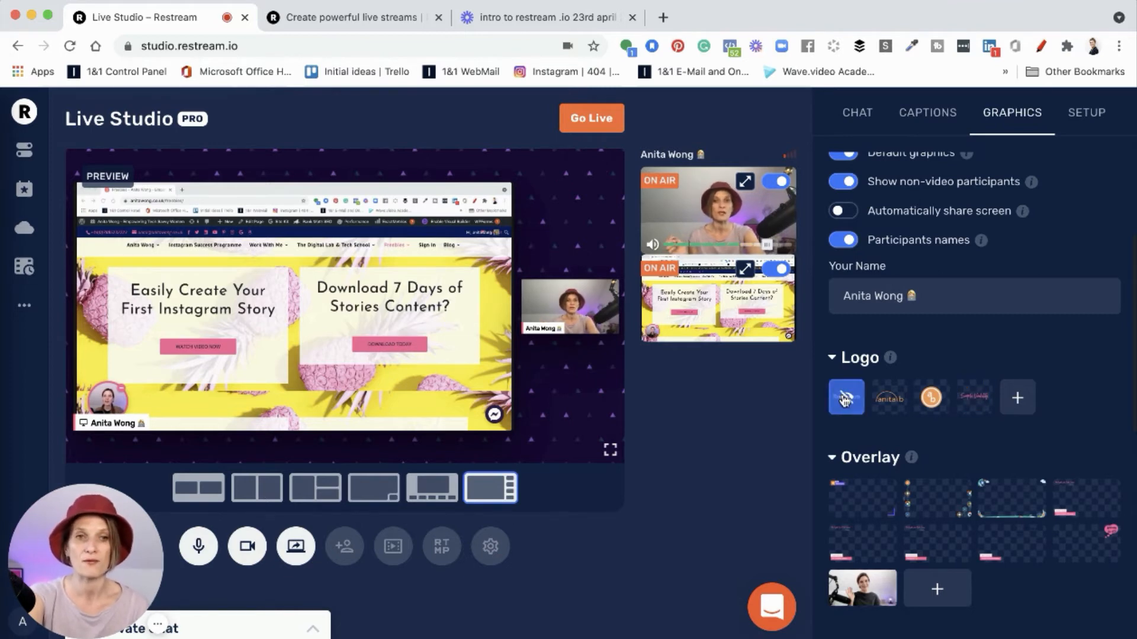
Step: Show the illustrated overlay with clouds and plants around the stream's edges
scroll(845, 400, "down", 3)
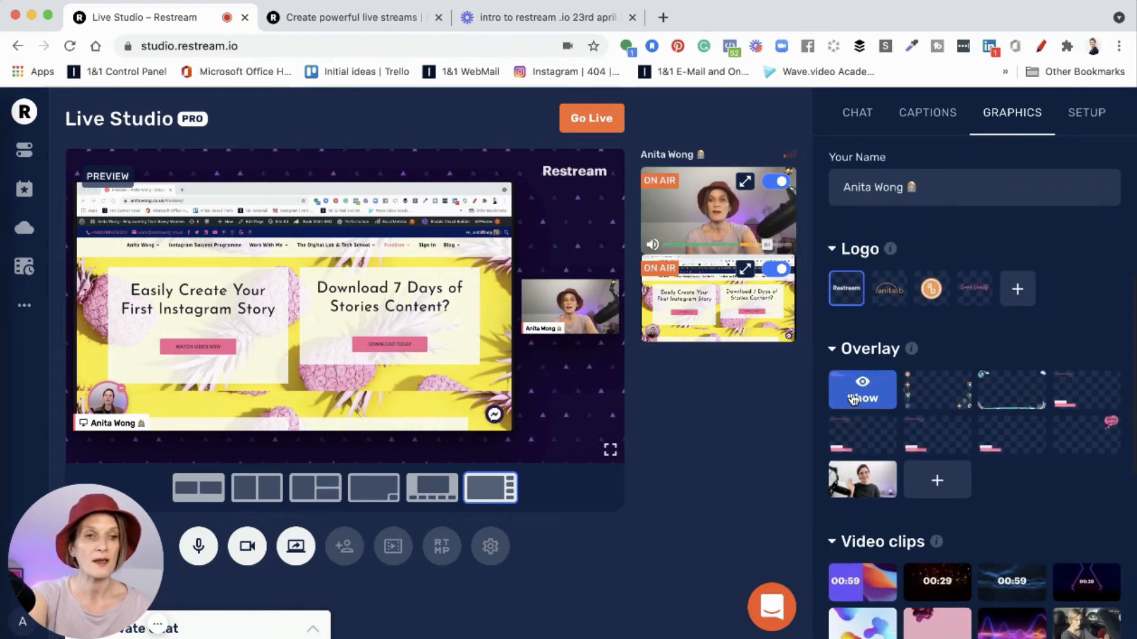
left_click(1007, 400)
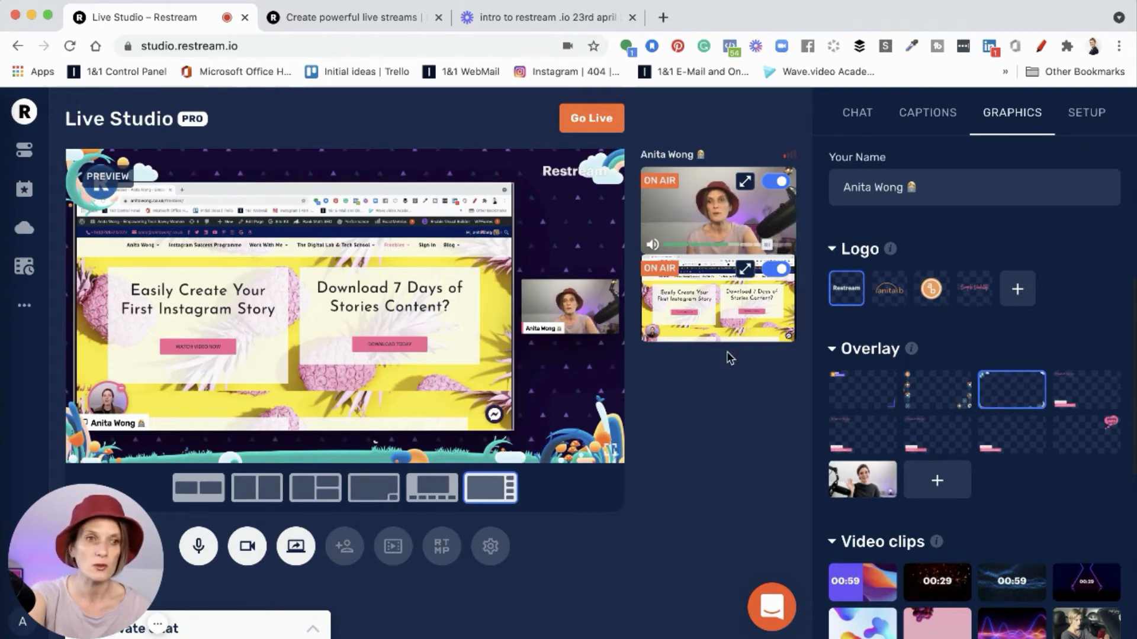
Step: Try the "Wednesday Live at 5!", full-frame waving photo and Restream overlays, leaving the stream without an overlay
mouse_move(869, 489)
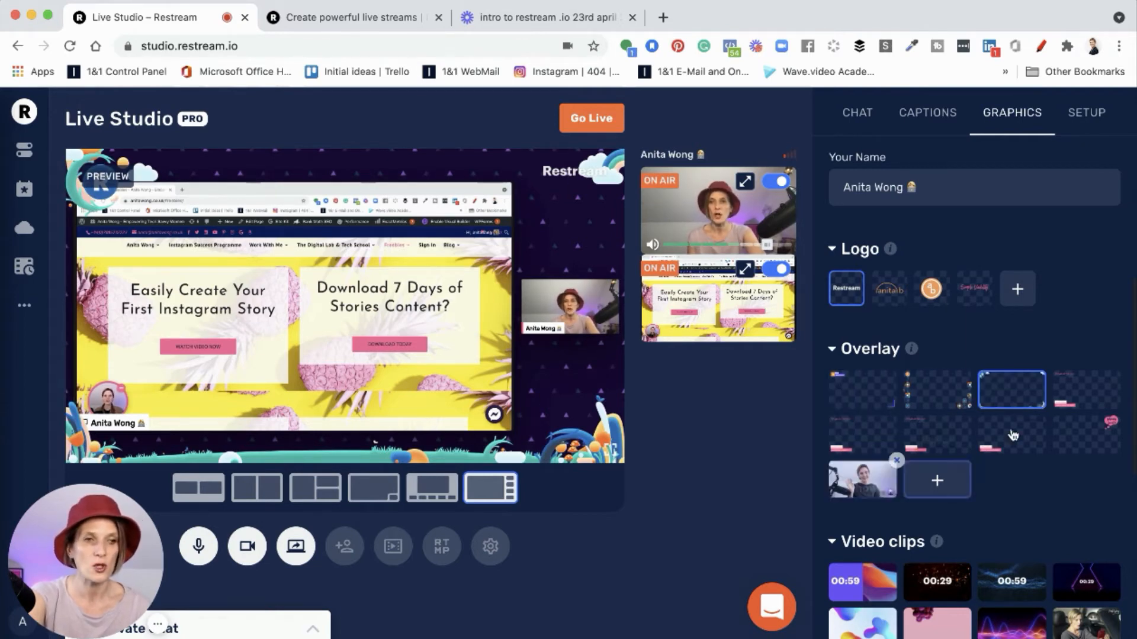
left_click(1078, 435)
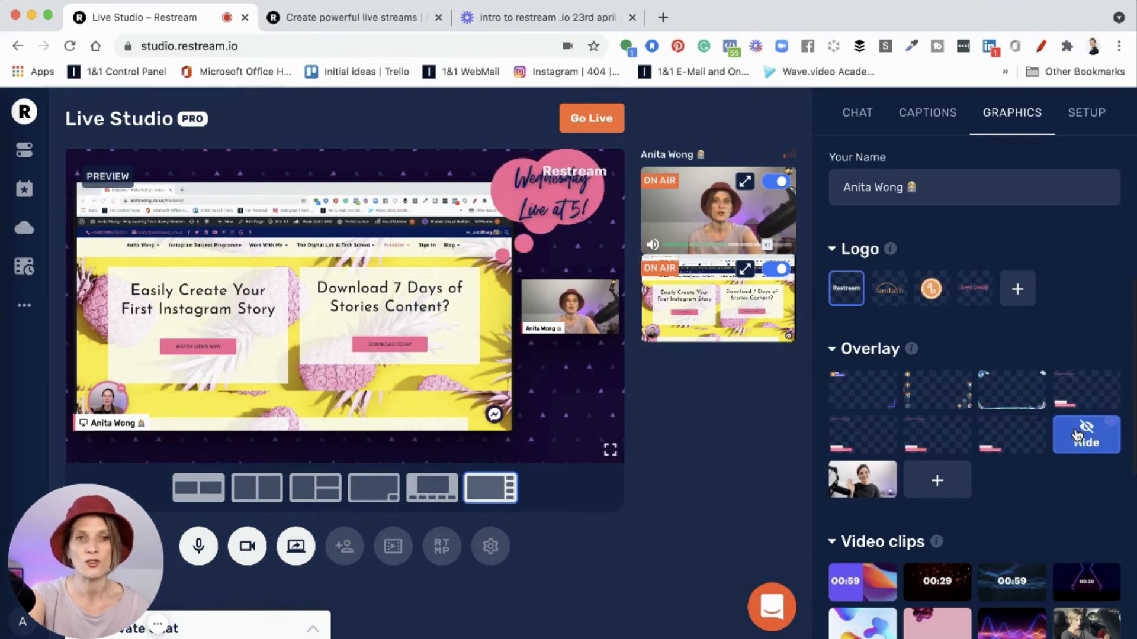
mouse_move(845, 483)
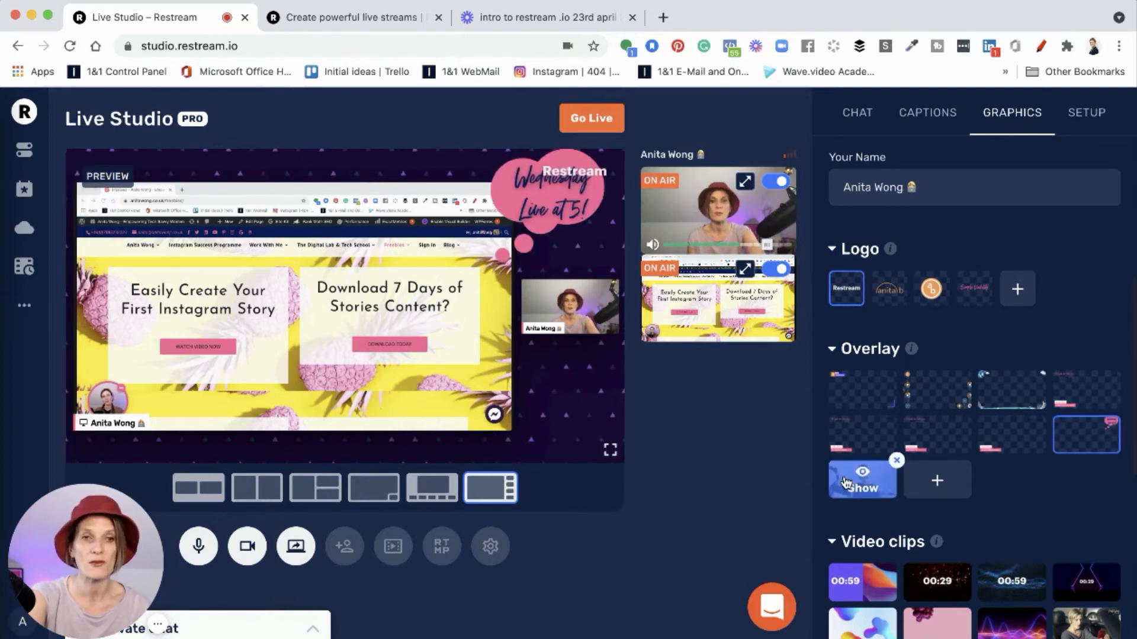
left_click(846, 483)
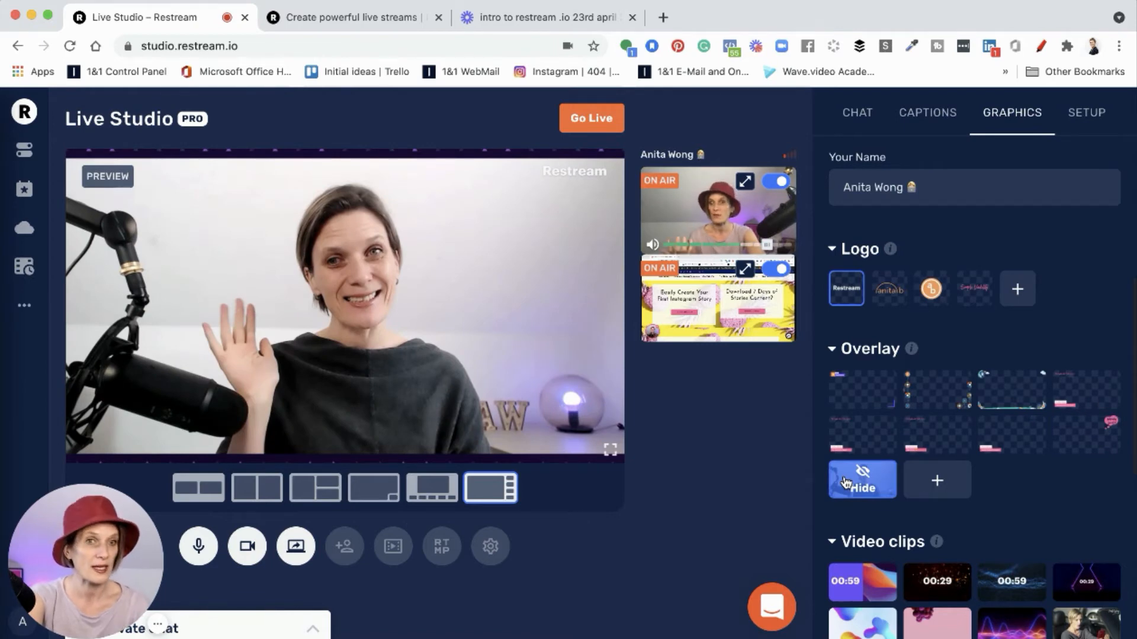
left_click(859, 382)
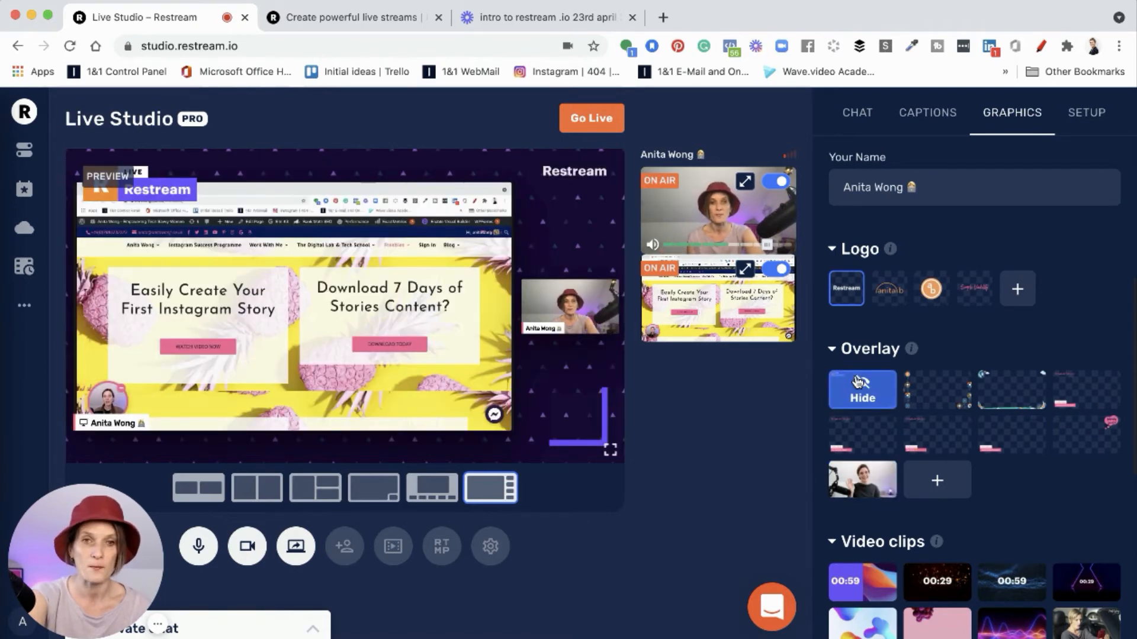
left_click(858, 382)
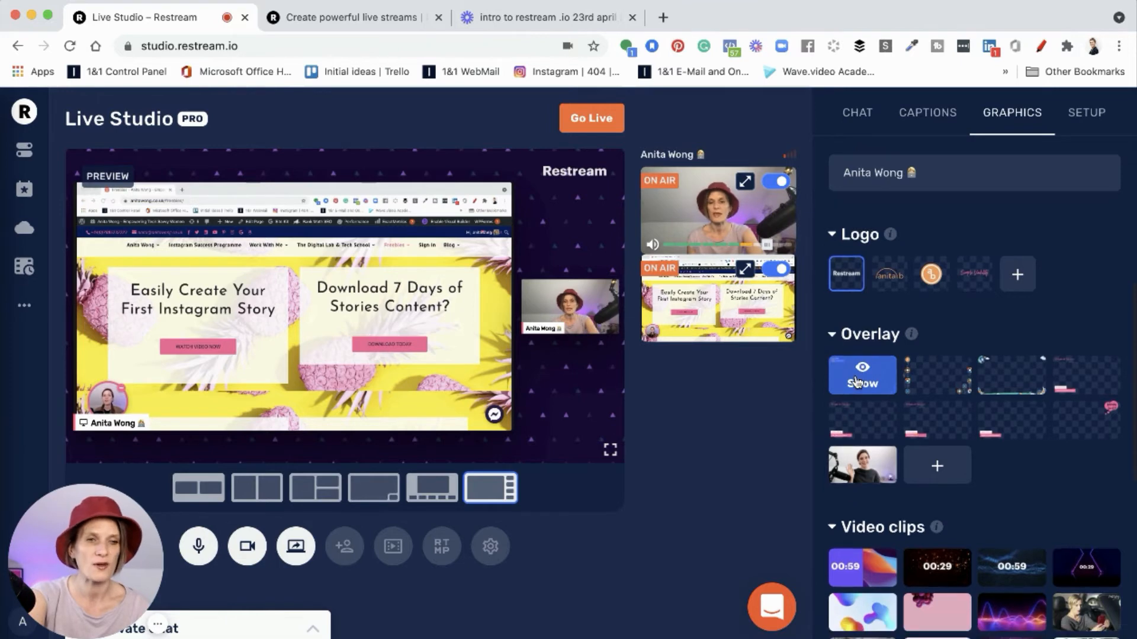
Step: Play the "Join me live" intro video clip on the stream preview and stop it
scroll(858, 382, "down", 5)
scroll(857, 381, "down", 2)
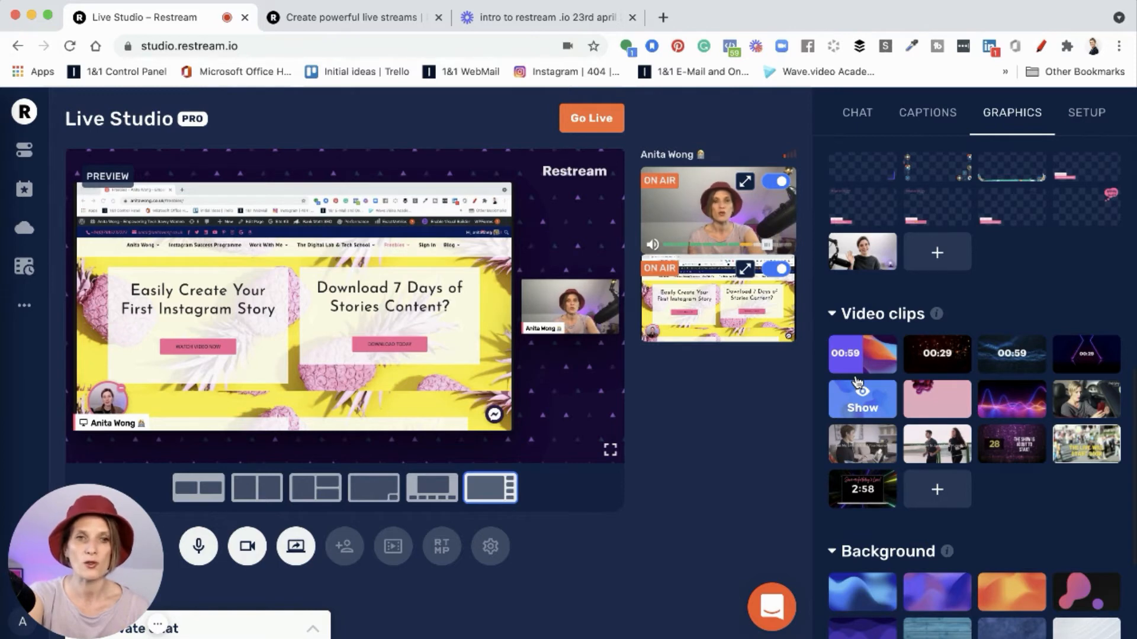
left_click(1088, 399)
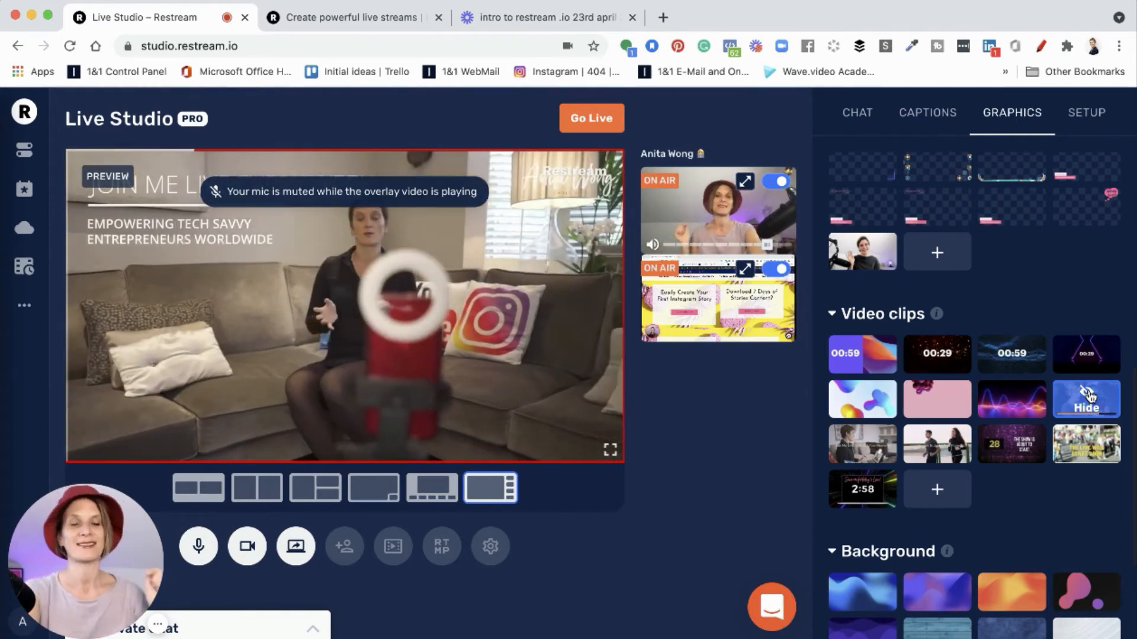
left_click(1088, 395)
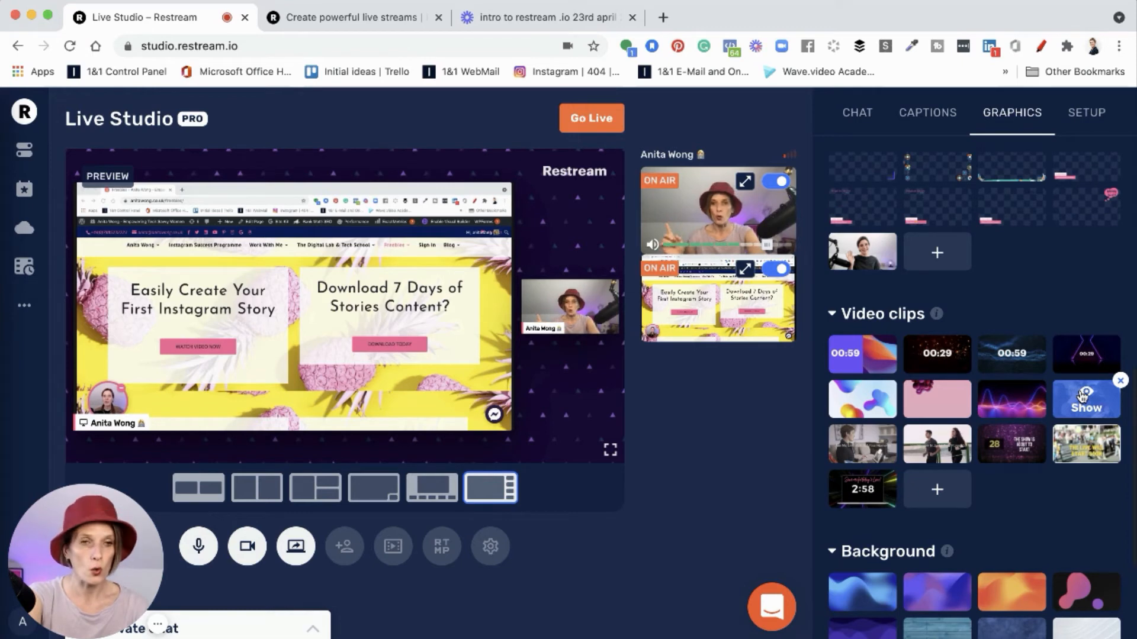
left_click(393, 548)
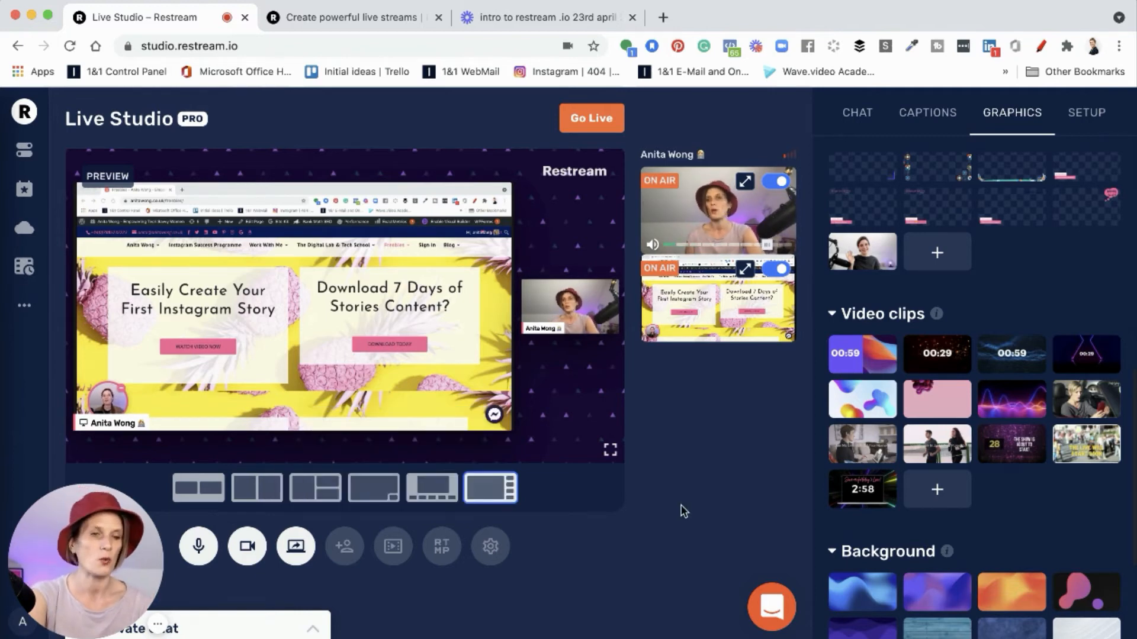
Step: Set the stream background to the blue wave design and look through the remaining backgrounds
scroll(1000, 559, "down", 3)
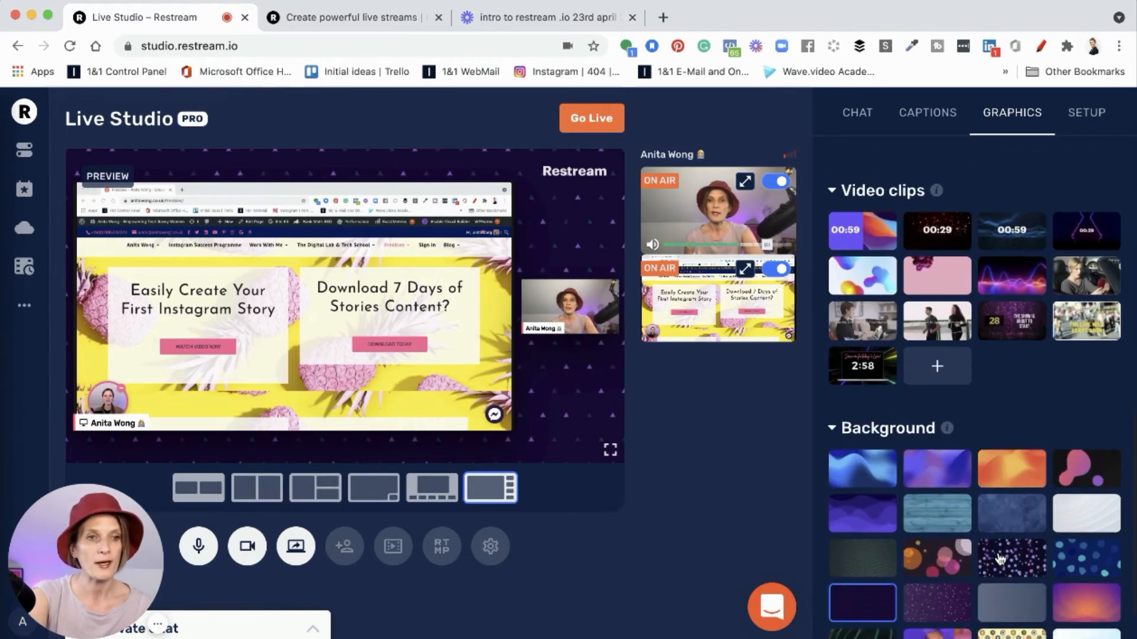
mouse_move(861, 480)
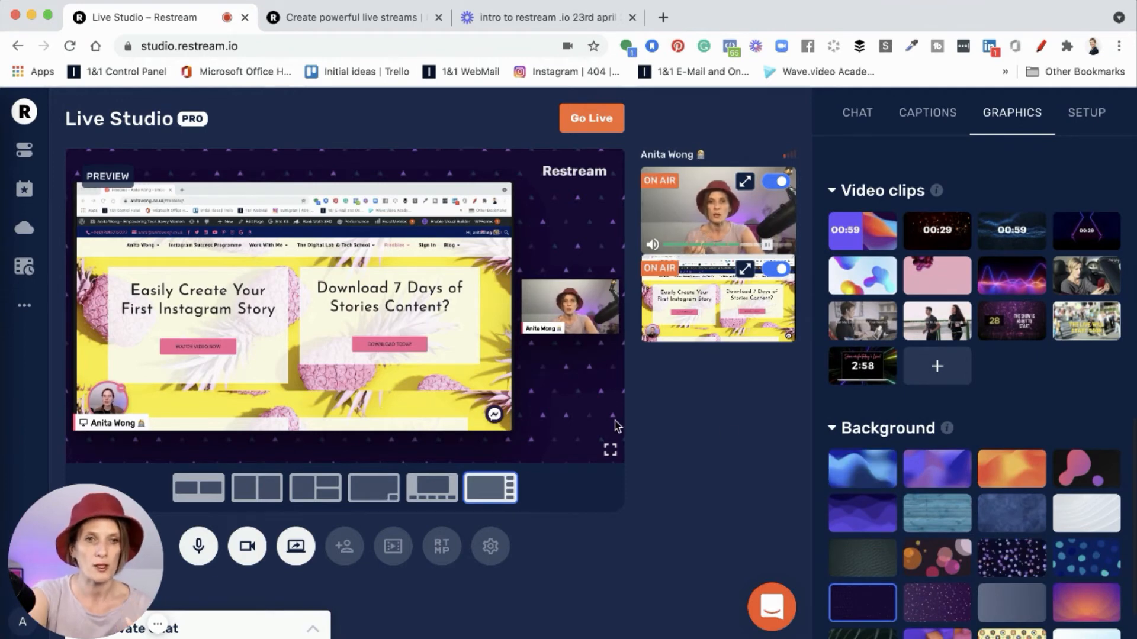
left_click(864, 474)
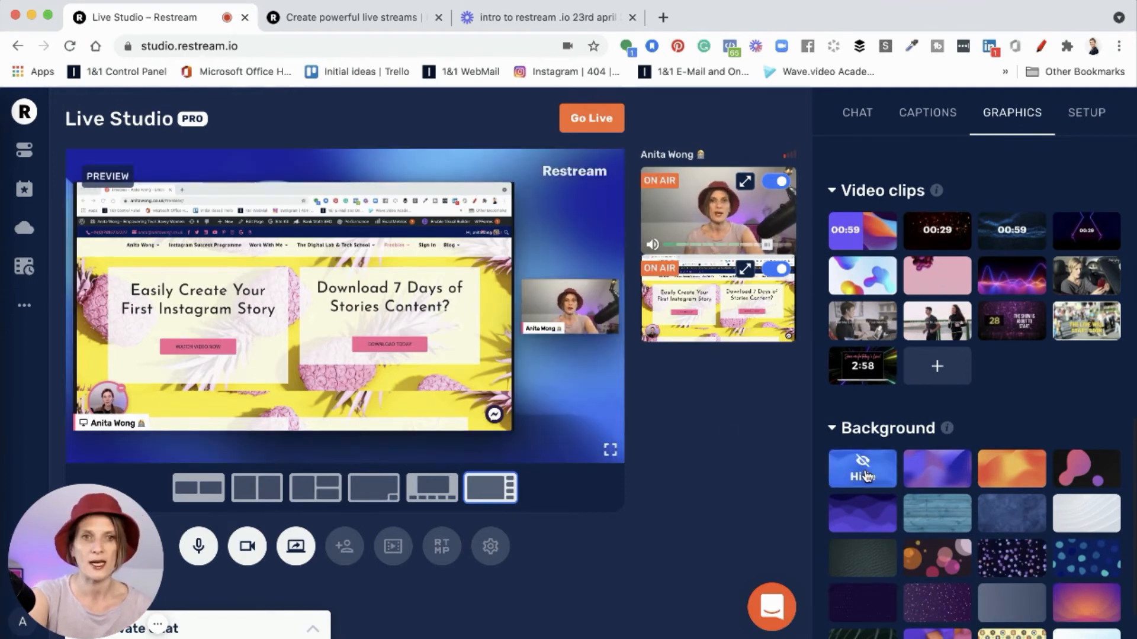
scroll(1023, 482, "down", 2)
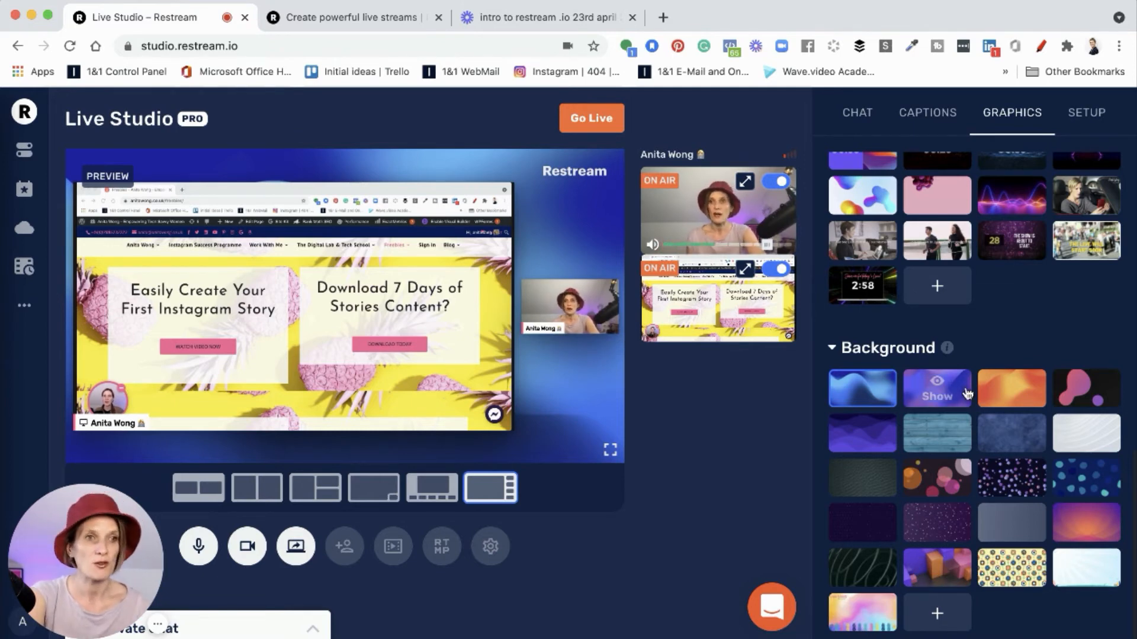
Step: Try the "1. How to add a quiz to your group" caption between two showings of "Facebook Group Solutions", keeping the latter on the stream
scroll(1017, 278, "up", 10)
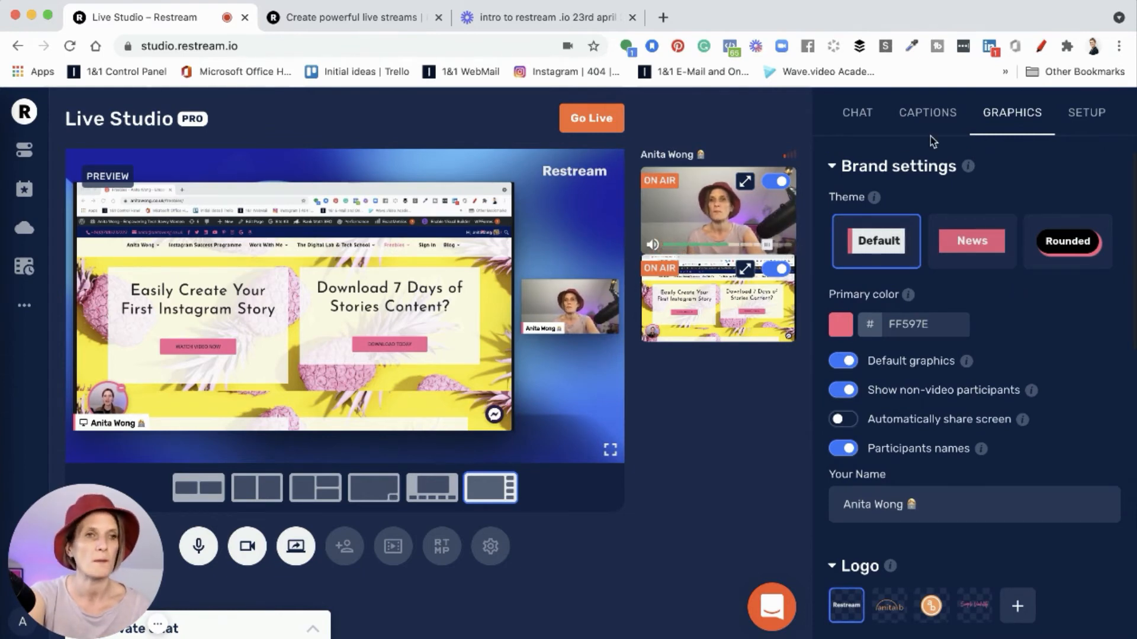
left_click(928, 122)
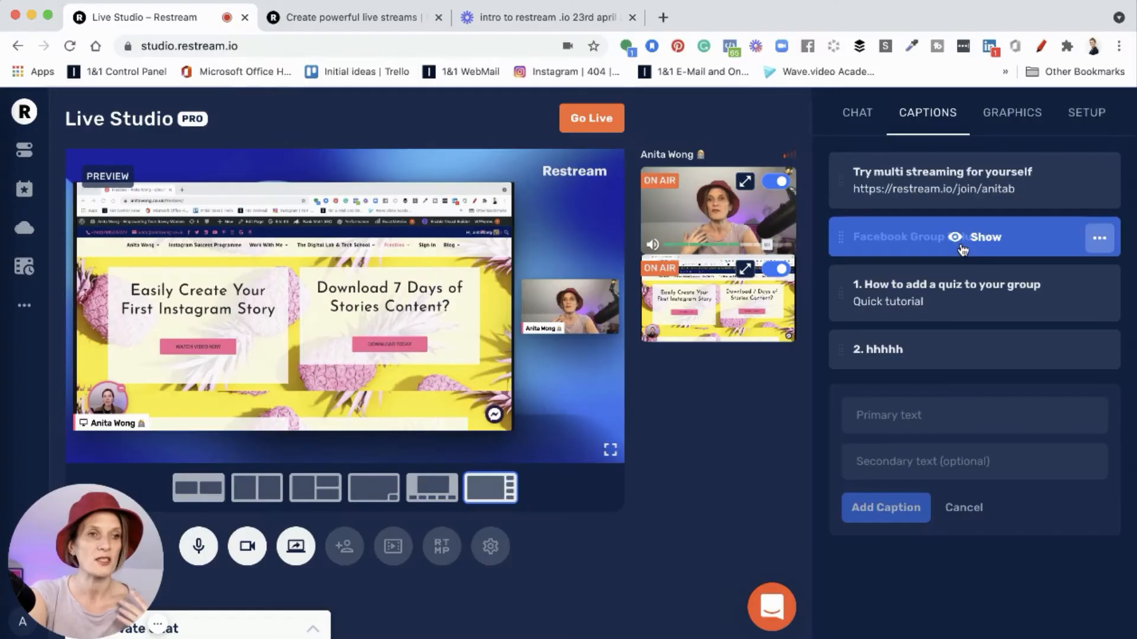
left_click(960, 240)
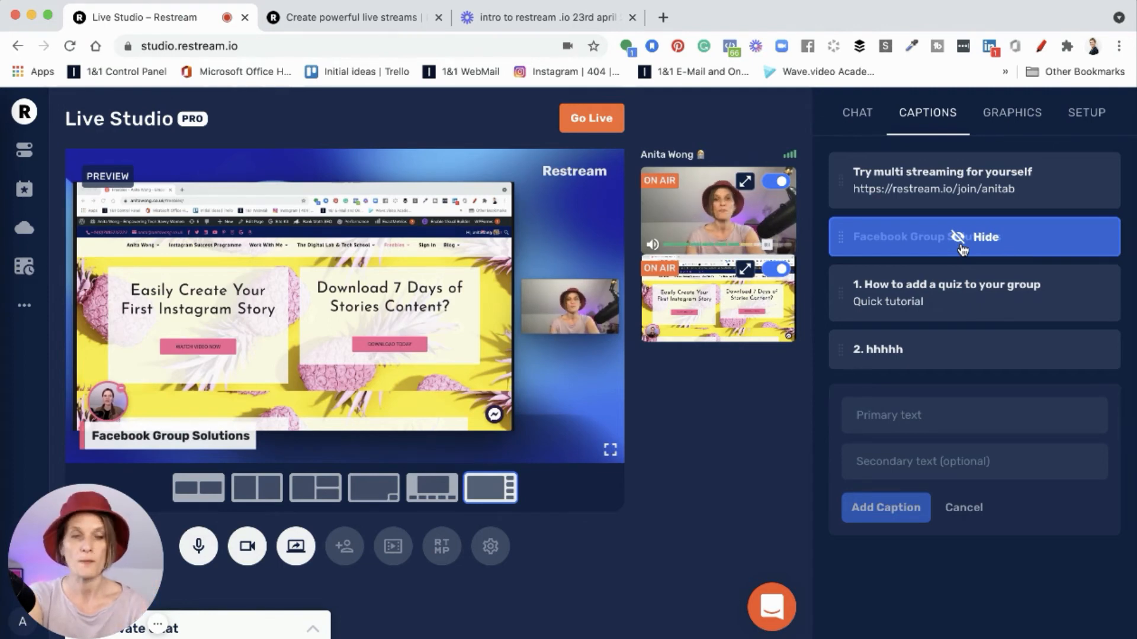
left_click(964, 302)
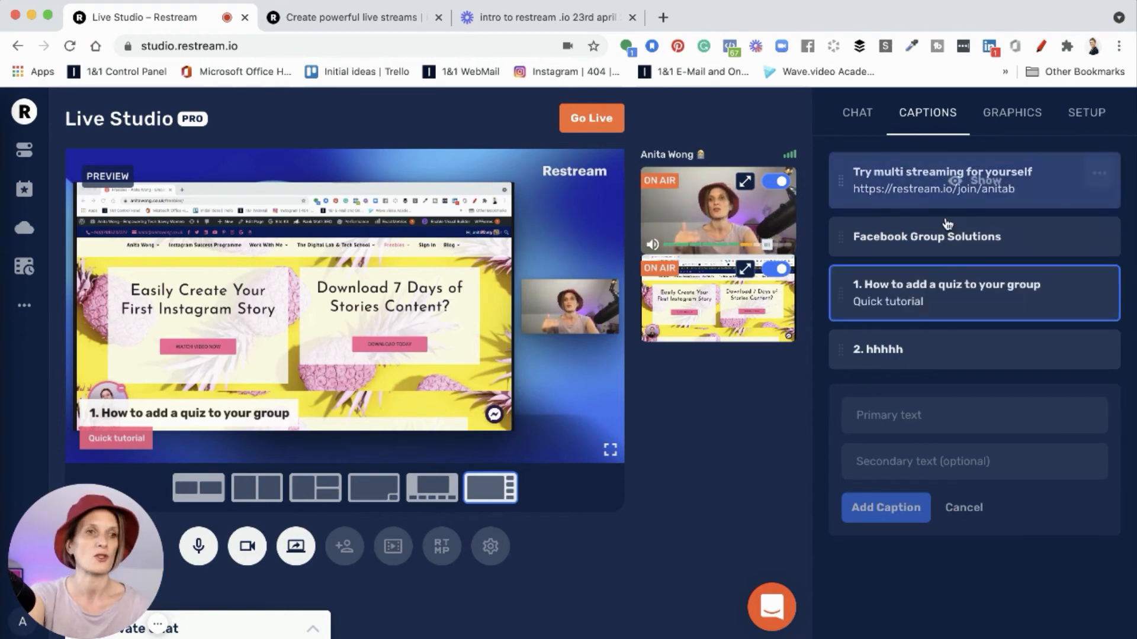
left_click(962, 238)
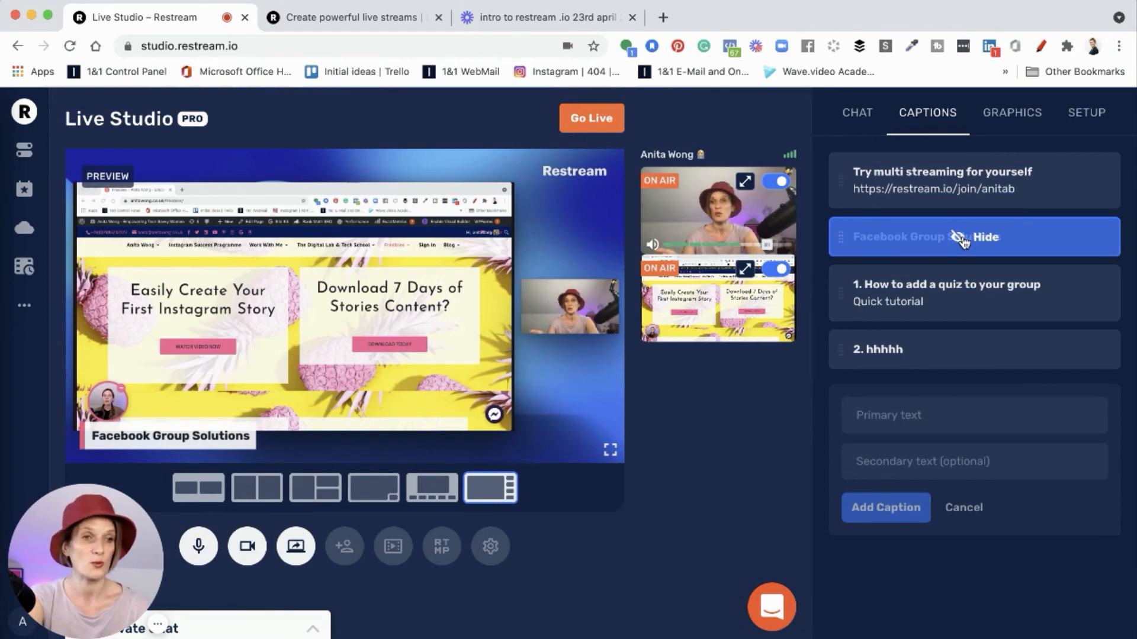
Step: Check the list of accounts for sending chat messages and showcase the Restream.io comment on the stream
left_click(858, 112)
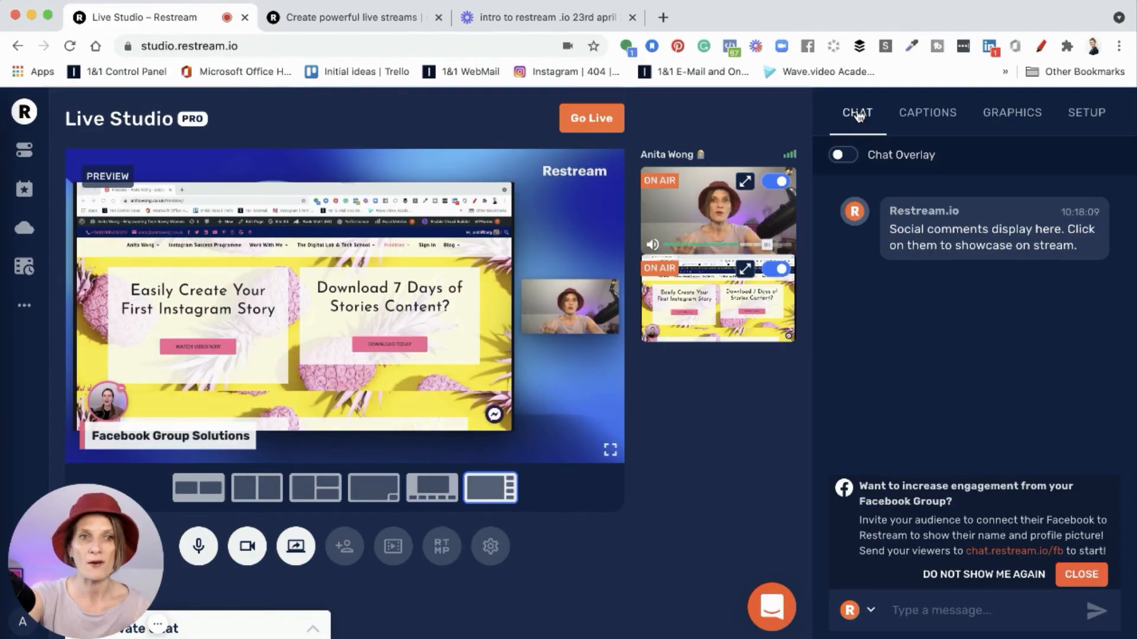
left_click(871, 612)
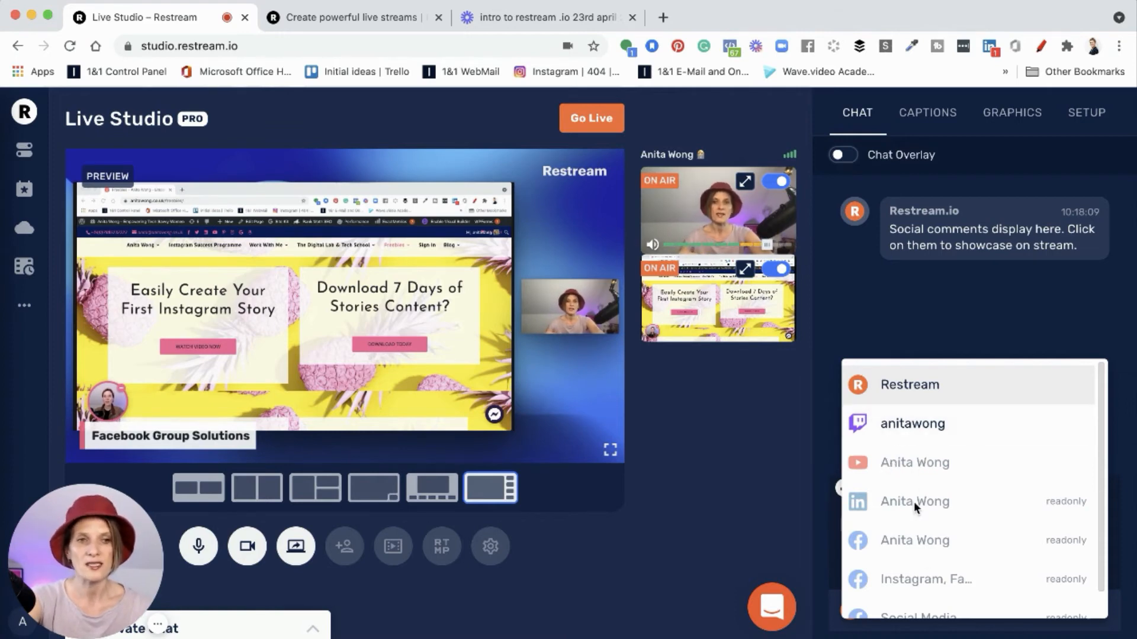
left_click(877, 339)
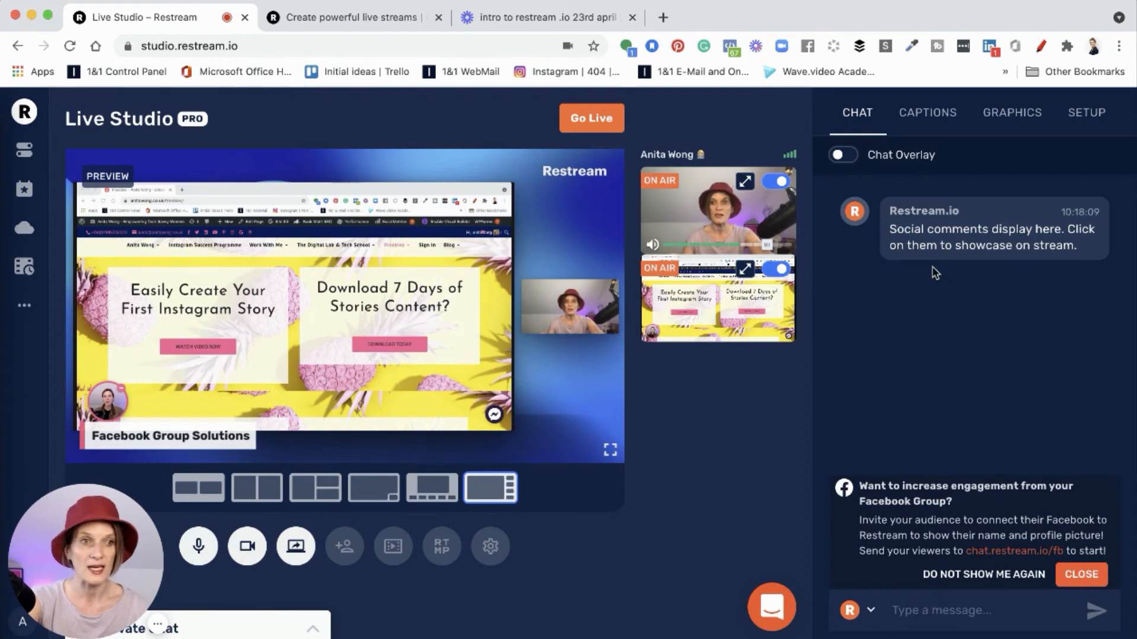
left_click(981, 236)
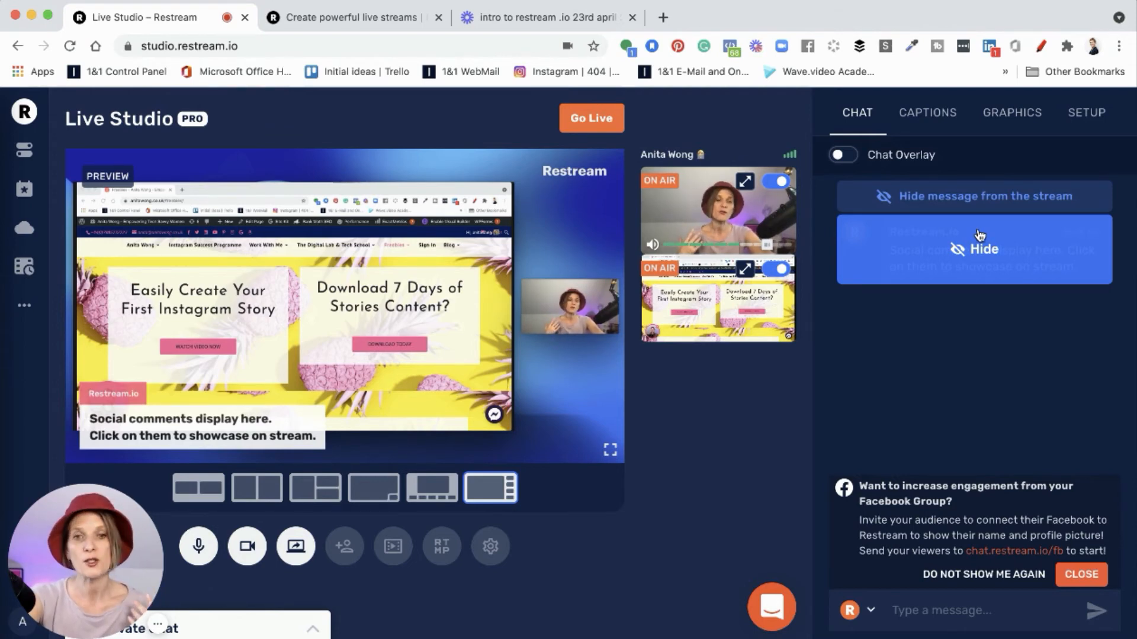
Step: Show the chat overlay with the host's camera off air and hide the showcased comment
left_click(844, 155)
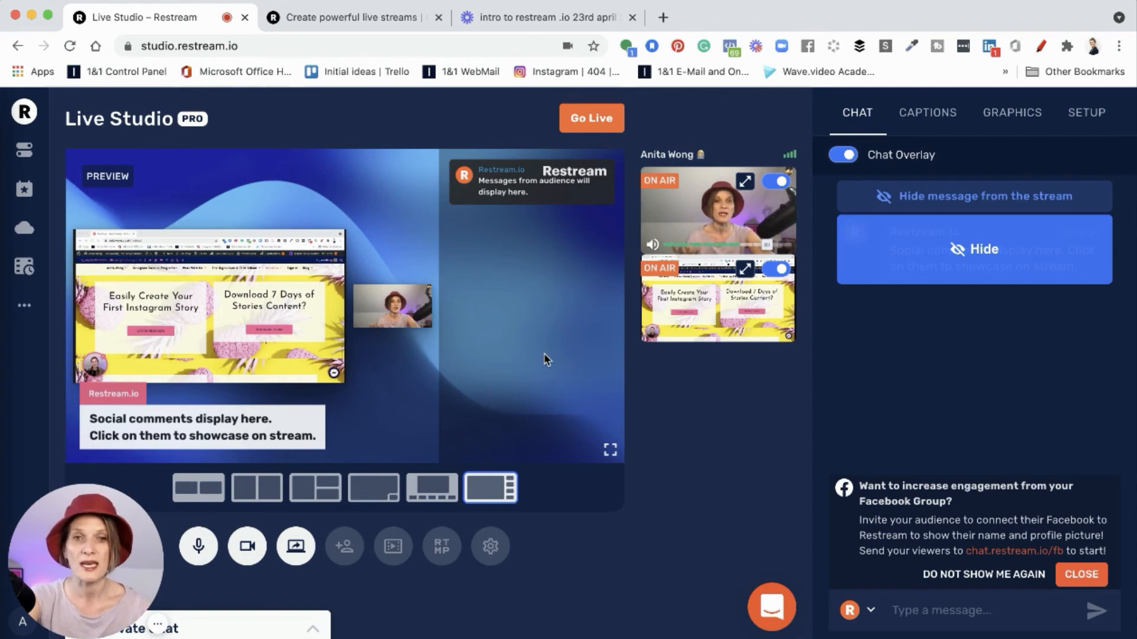
left_click(776, 182)
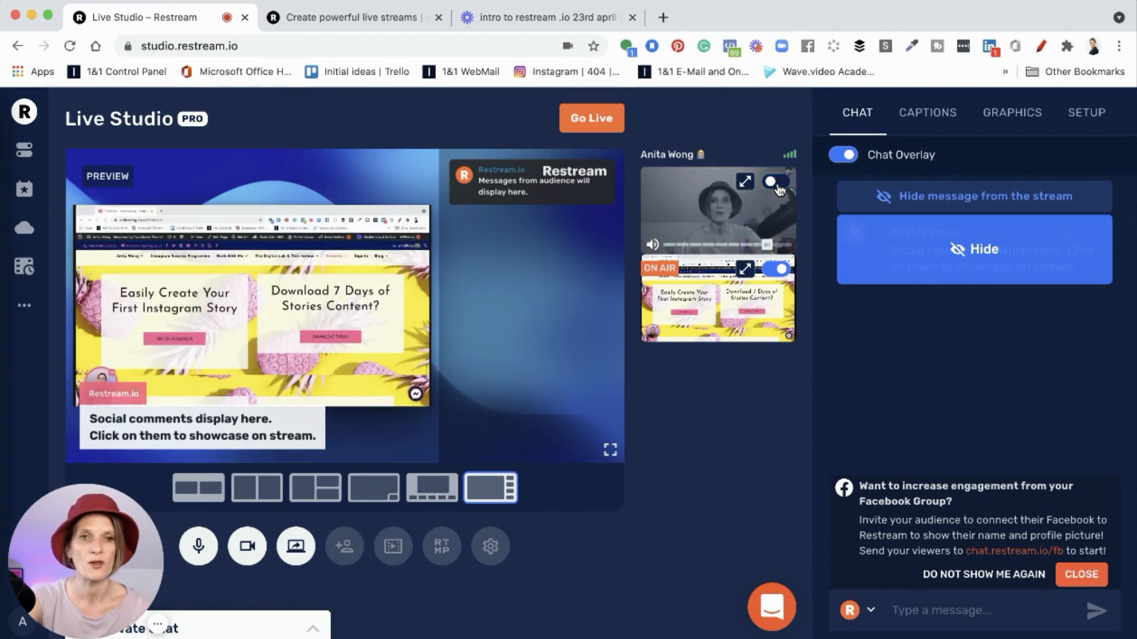
left_click(981, 249)
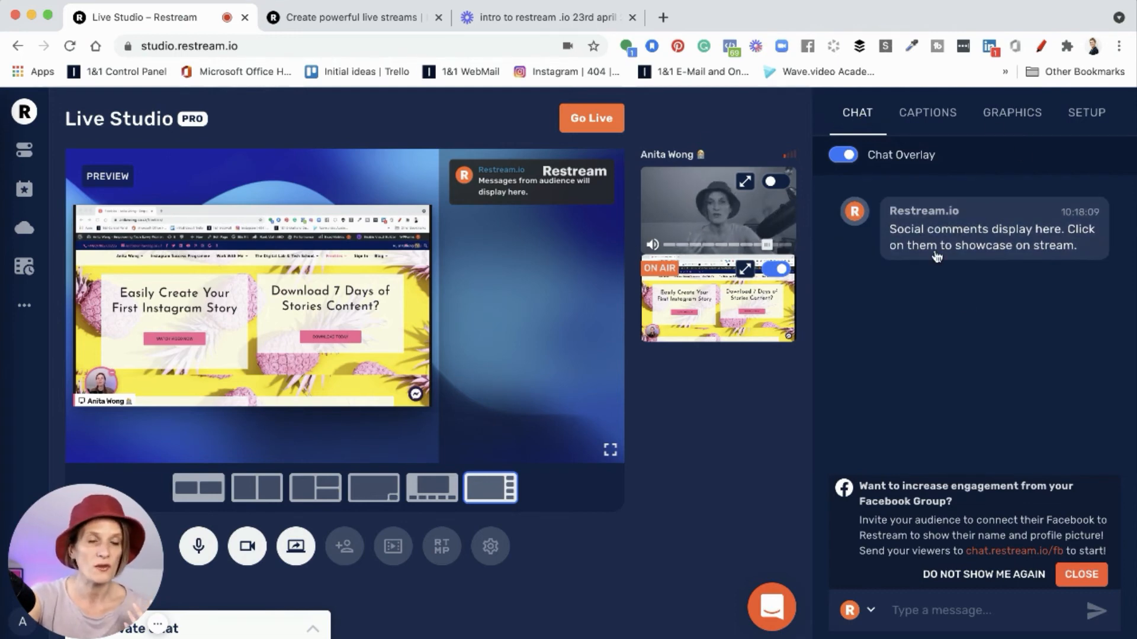
Step: Glance at the stream setup, return to the chat, put the host's camera back on air and turn off the chat overlay
left_click(1095, 121)
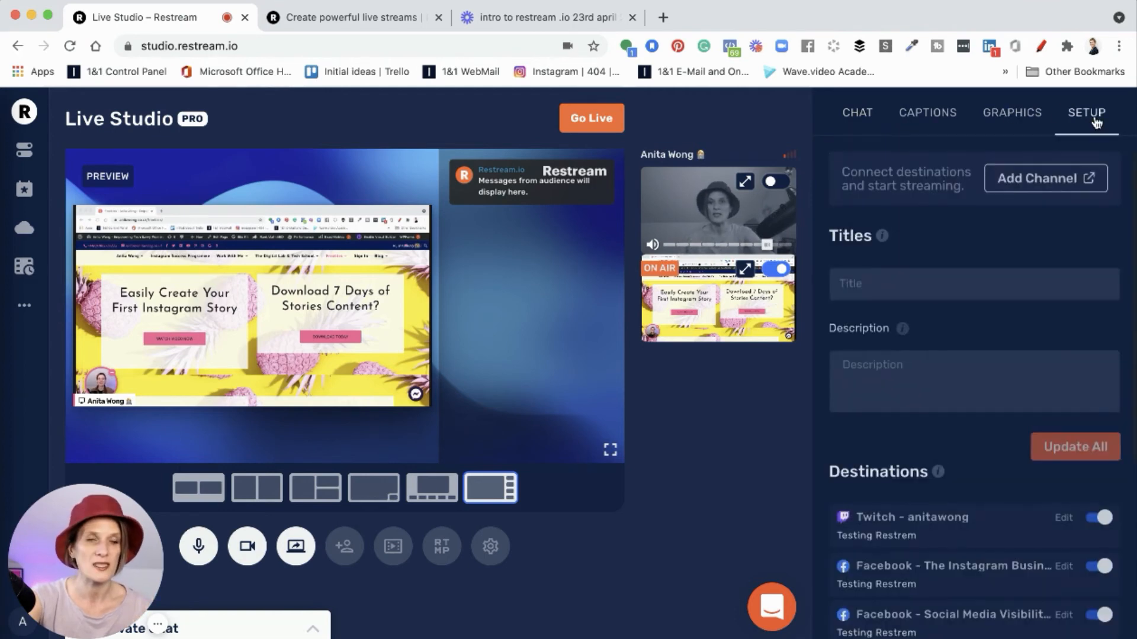
left_click(1008, 121)
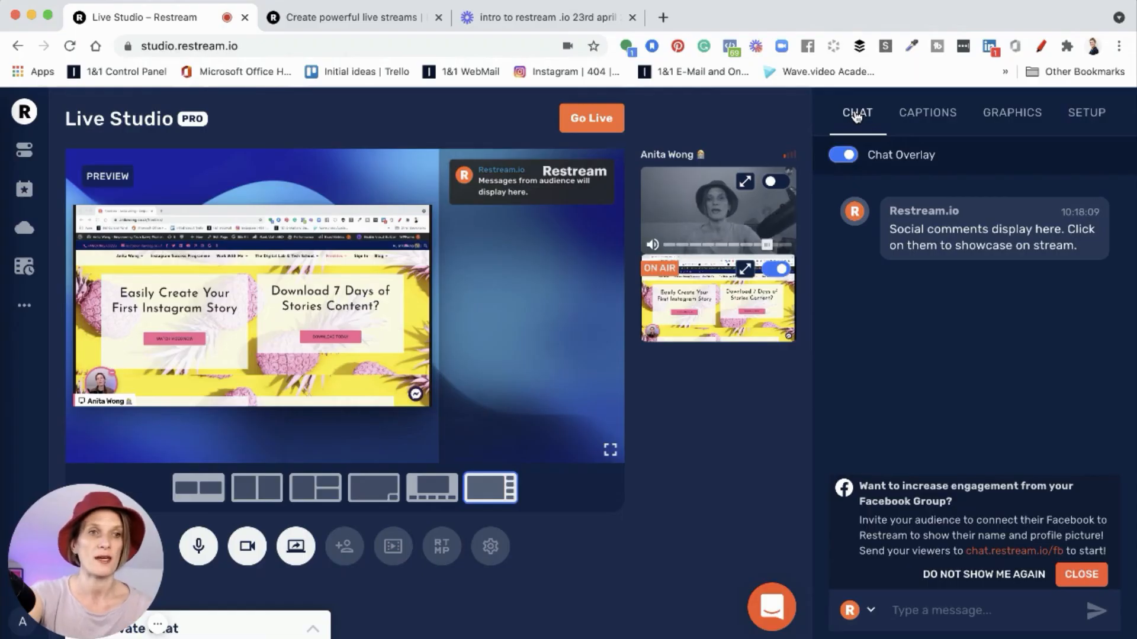
left_click(776, 181)
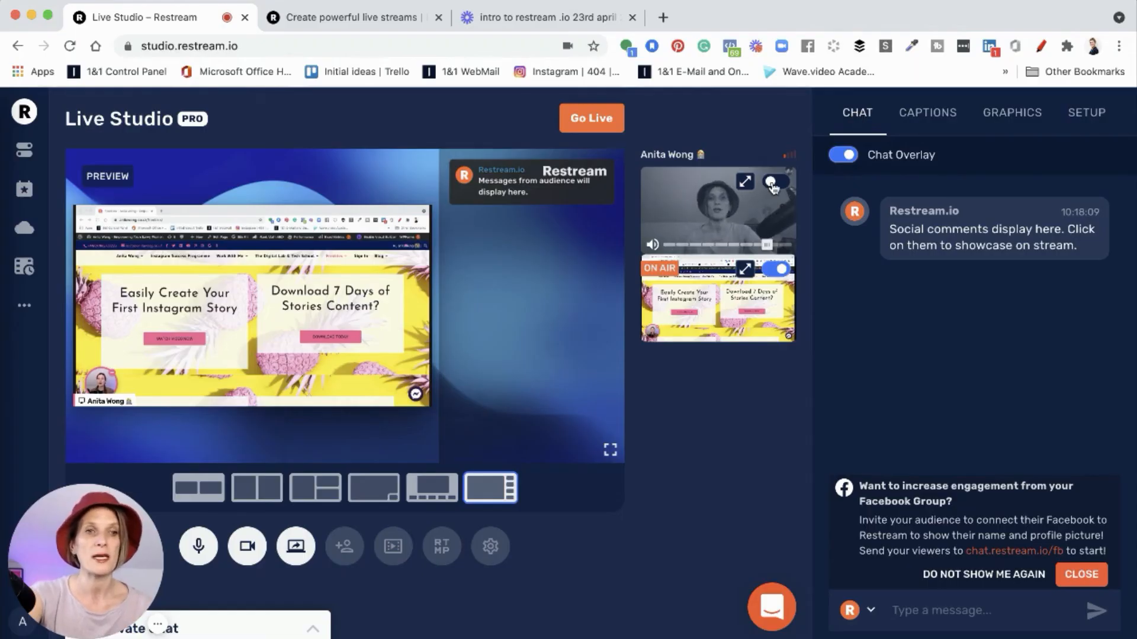
left_click(837, 161)
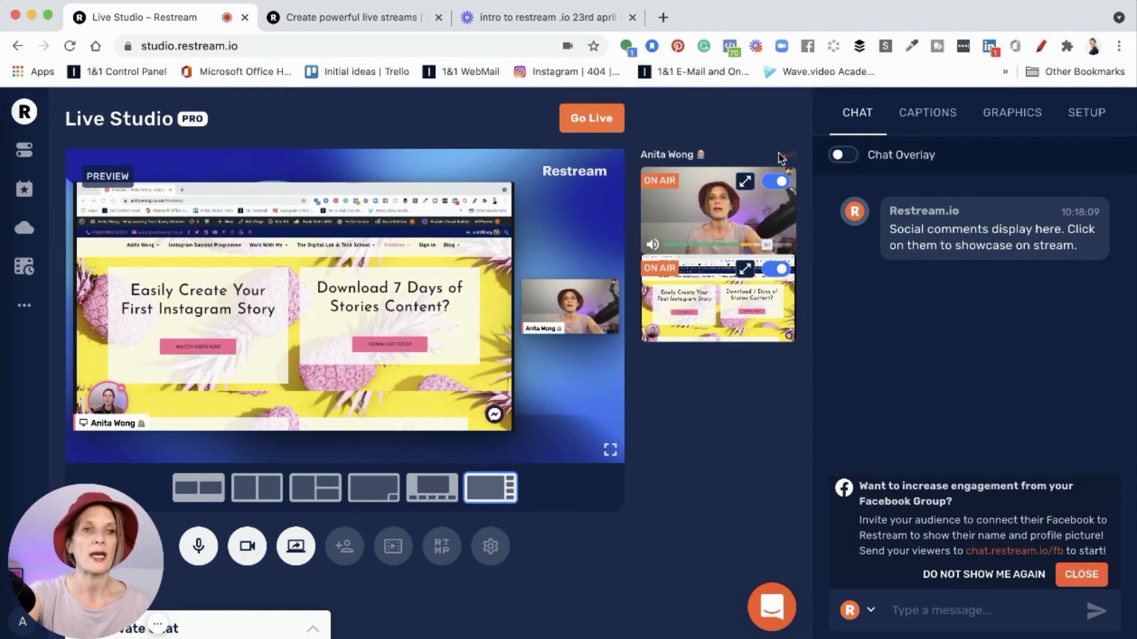
Step: Find the Apr 20, 2021 stream recording in Video Storage, start its preview and pause it
mouse_move(788, 155)
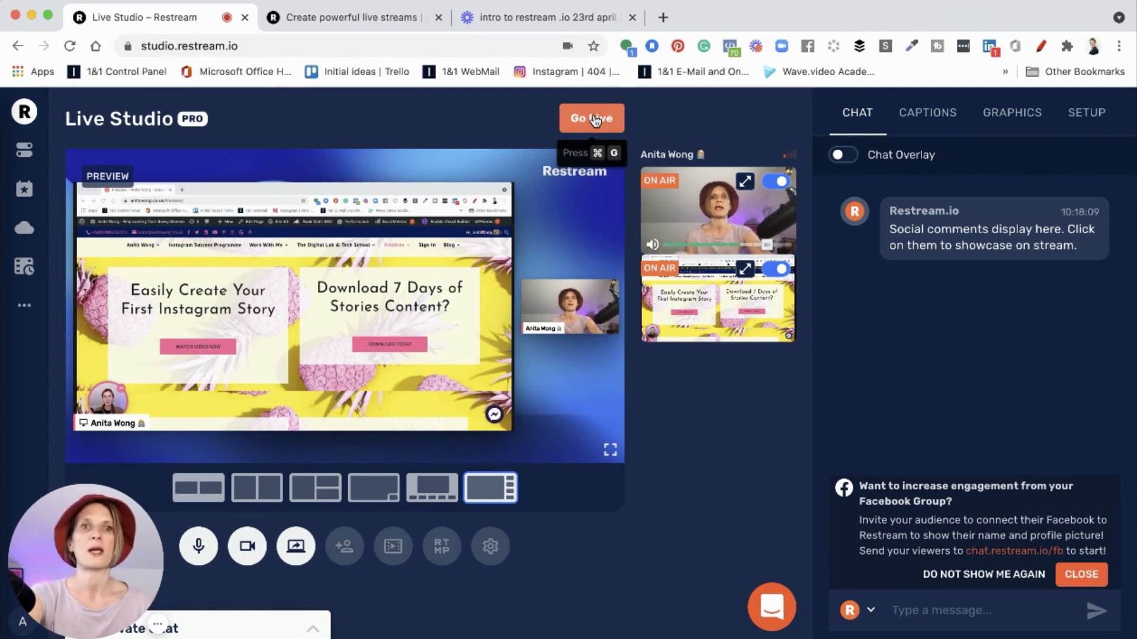
left_click(22, 235)
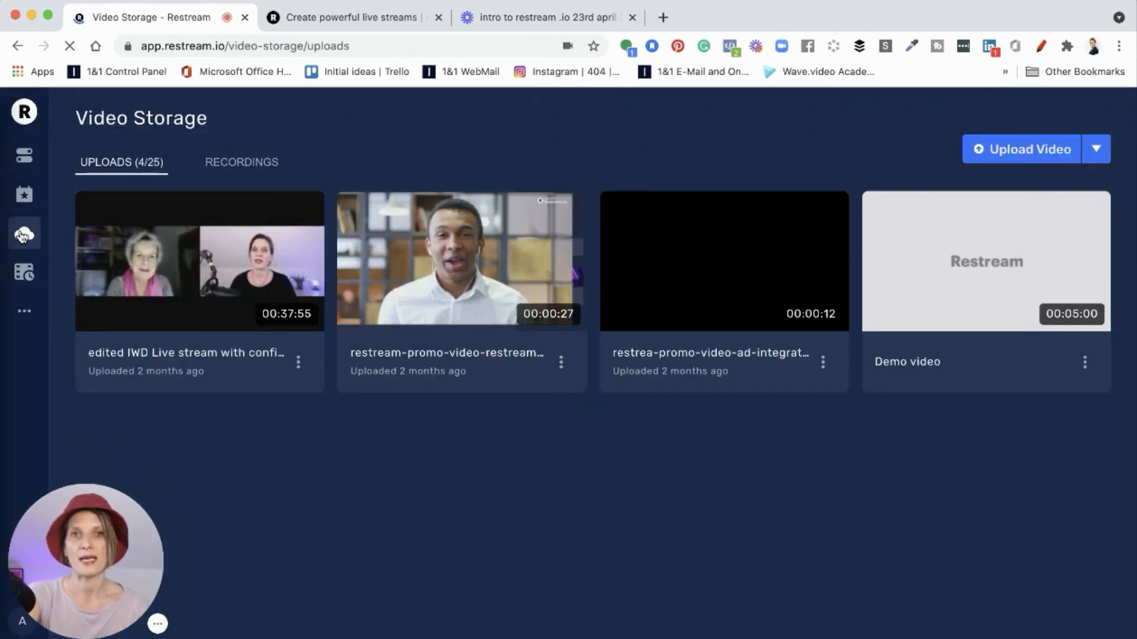
left_click(239, 168)
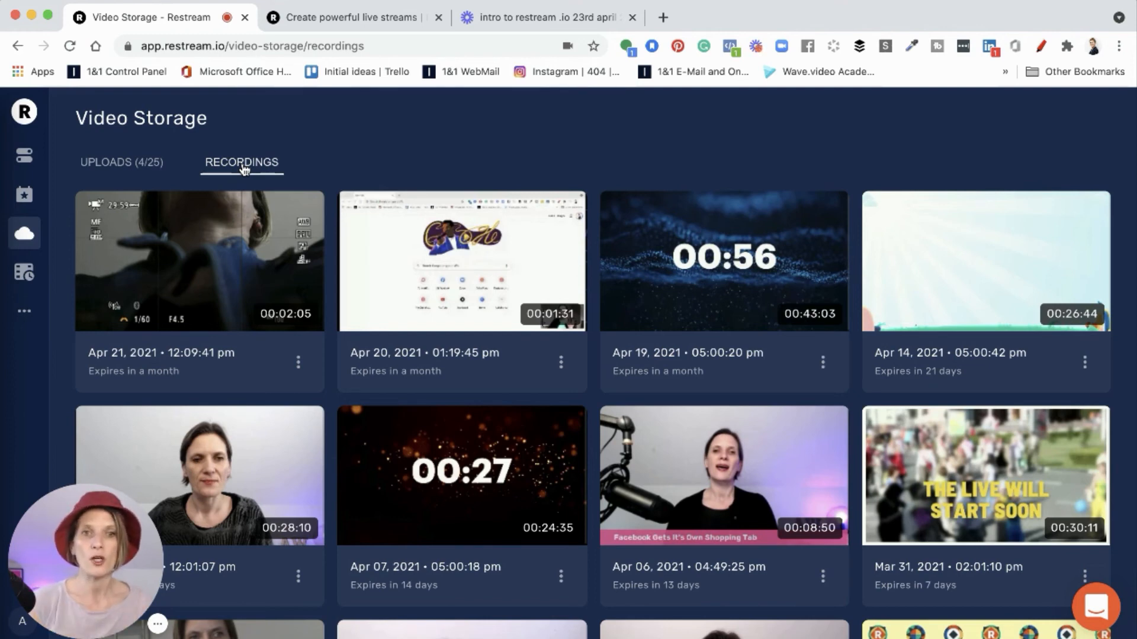
left_click(473, 269)
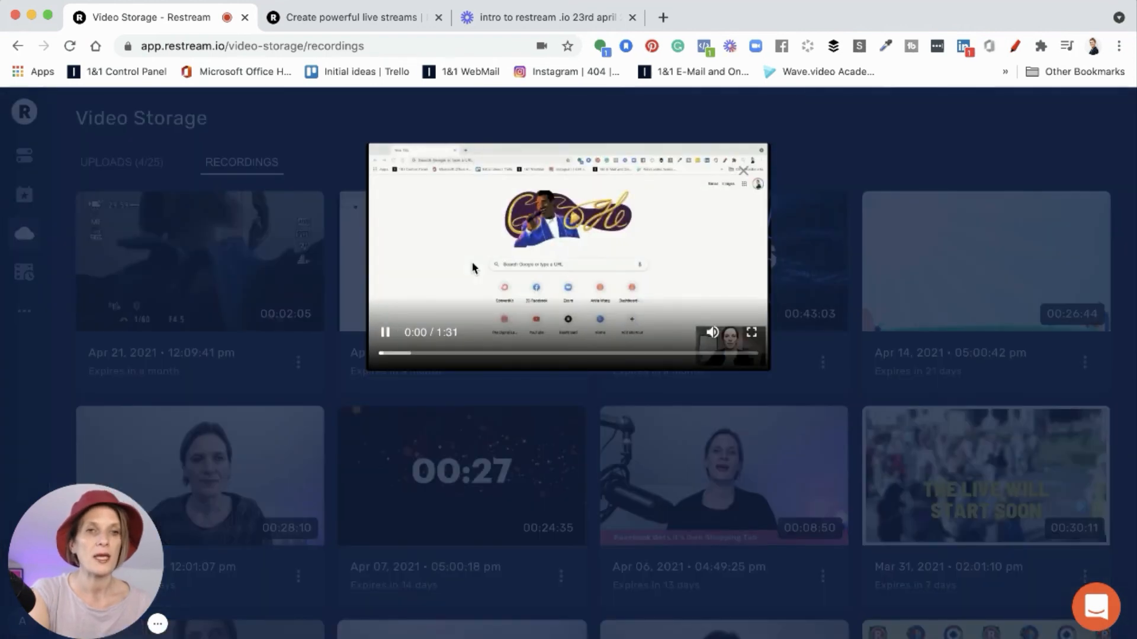
left_click(387, 332)
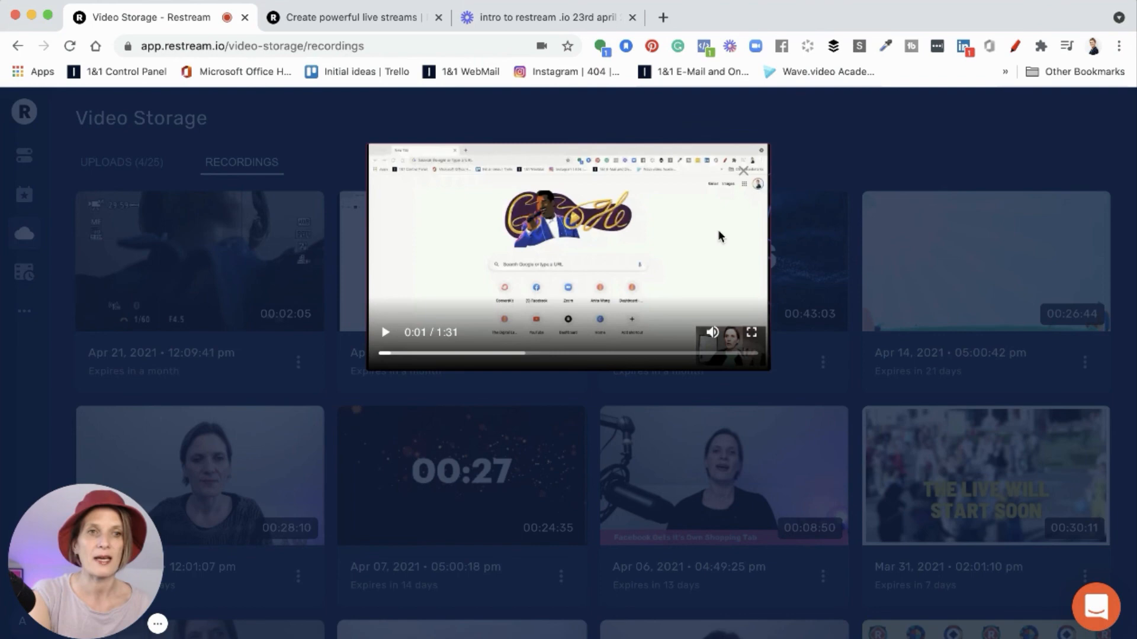
Step: Close the recording preview and review the download options for the Apr 20, 2021 recording, closing them without downloading
left_click(743, 171)
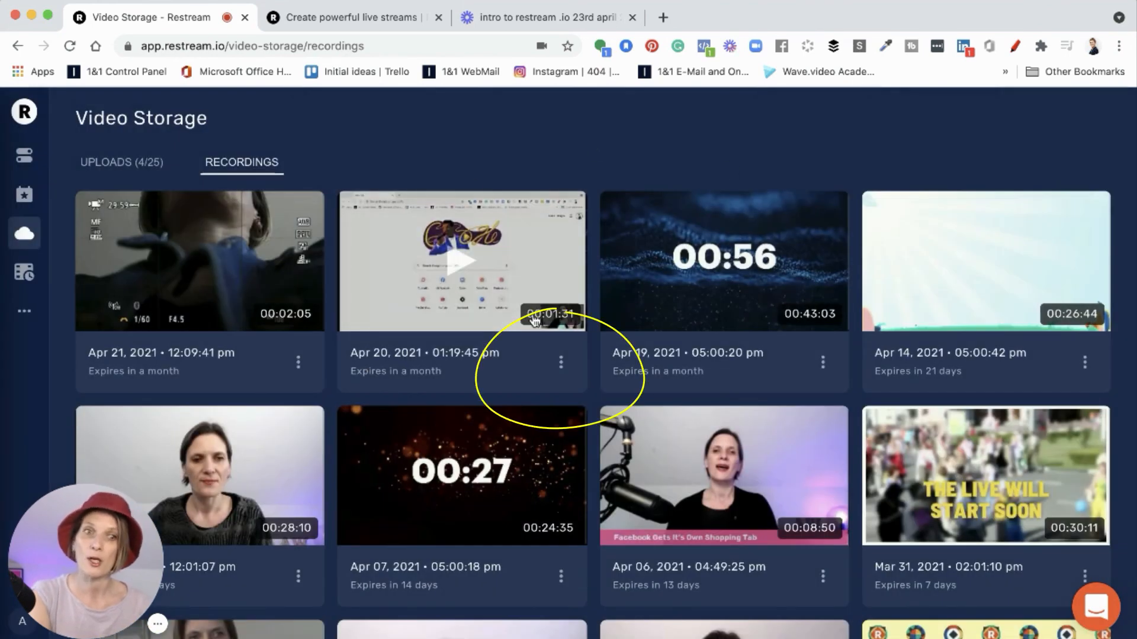
left_click(559, 363)
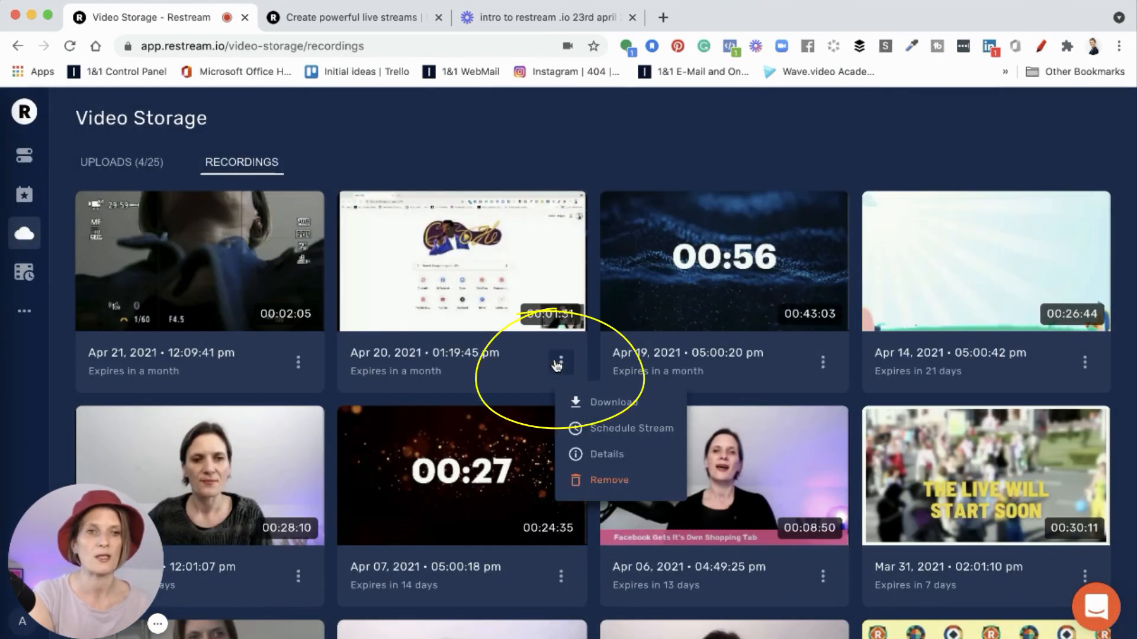
left_click(610, 402)
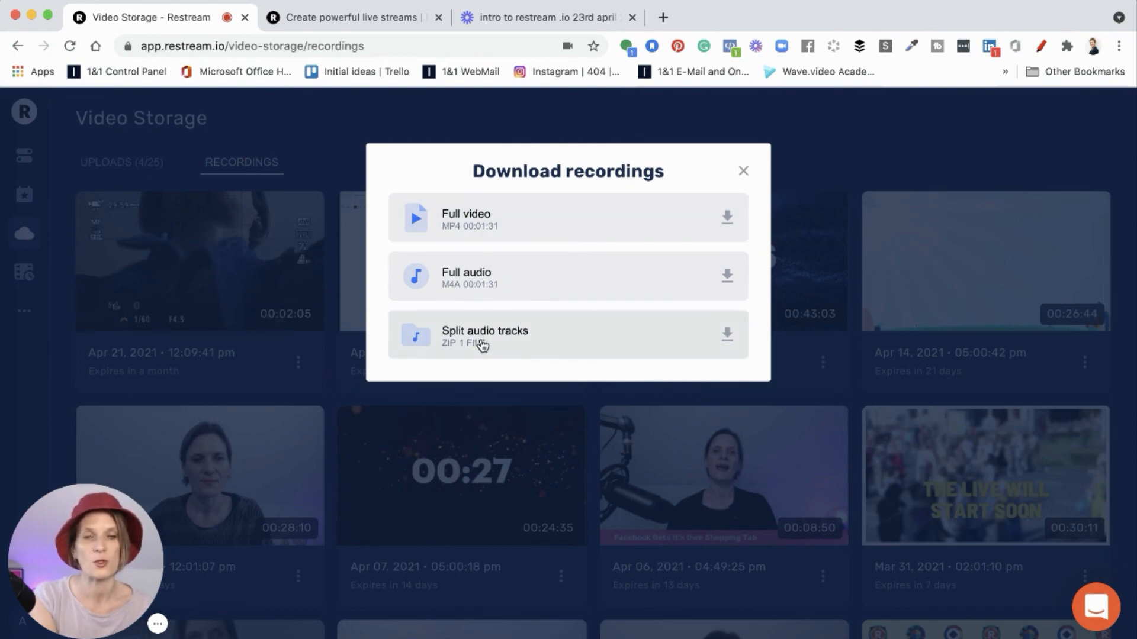
left_click(743, 172)
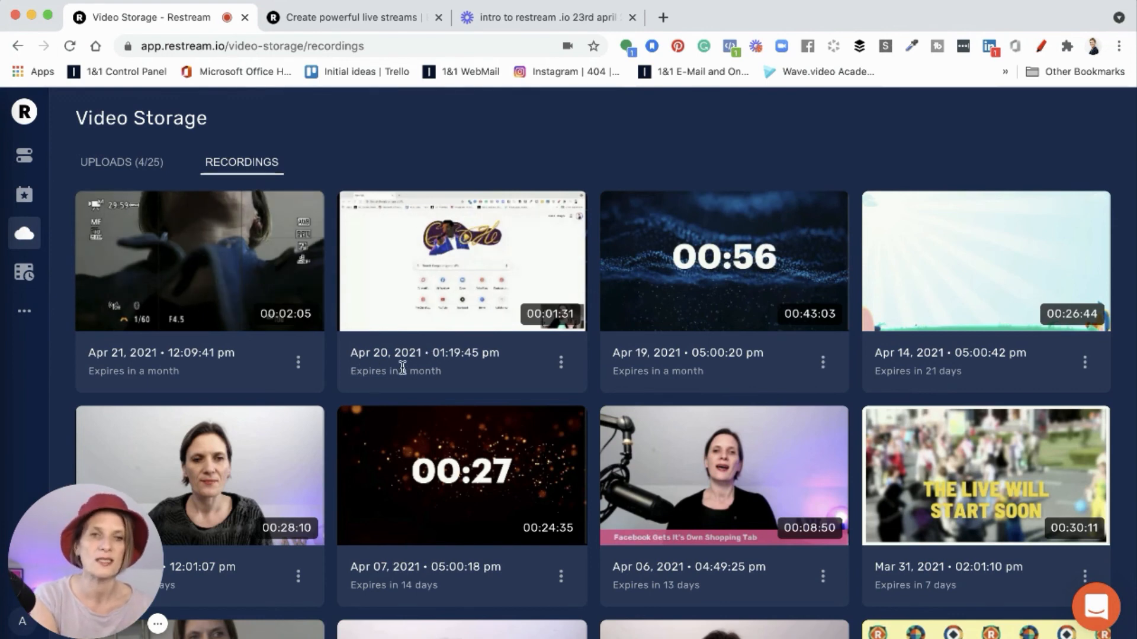
Step: Look through the stored recordings down to the oldest ones to check their expiry times, and return to the newest
scroll(482, 369, "down", 5)
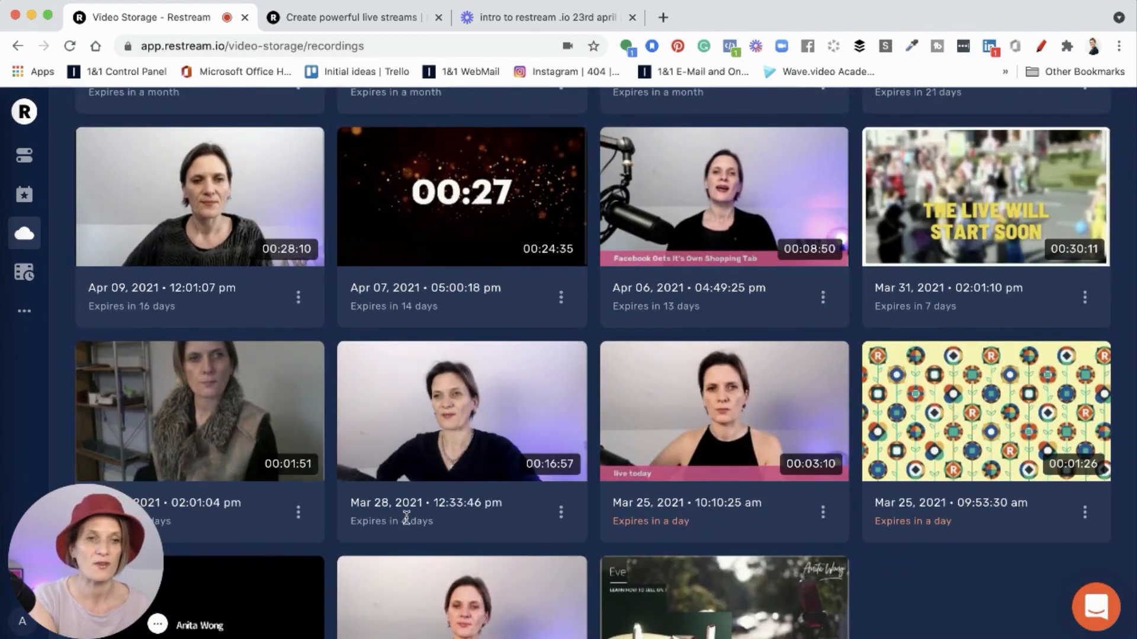
scroll(406, 519, "down", 2)
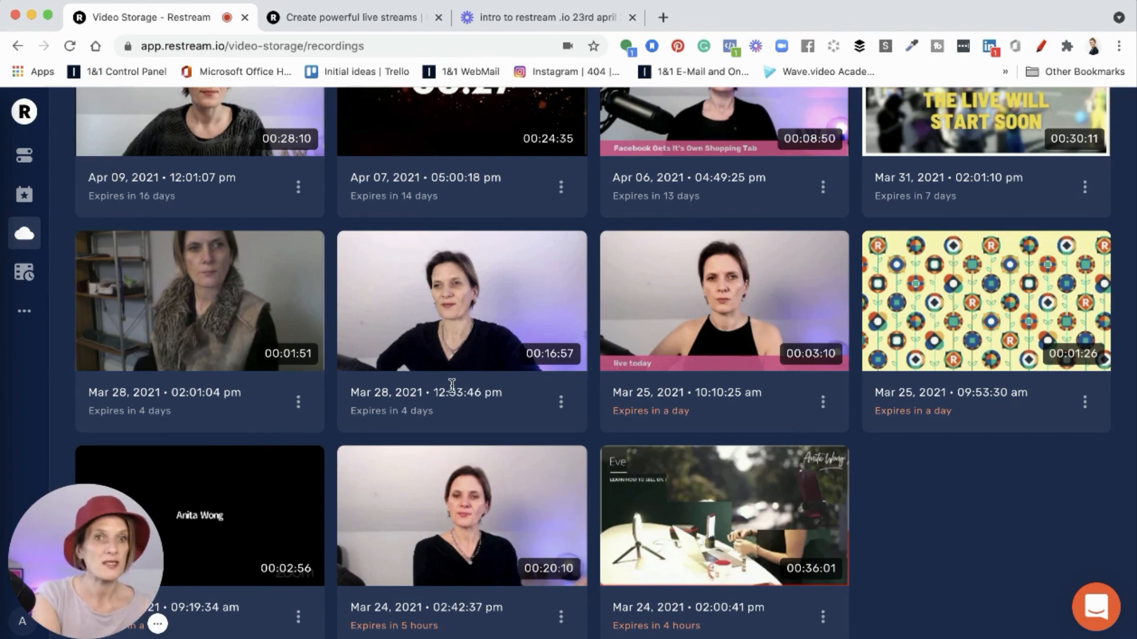
scroll(452, 388, "up", 6)
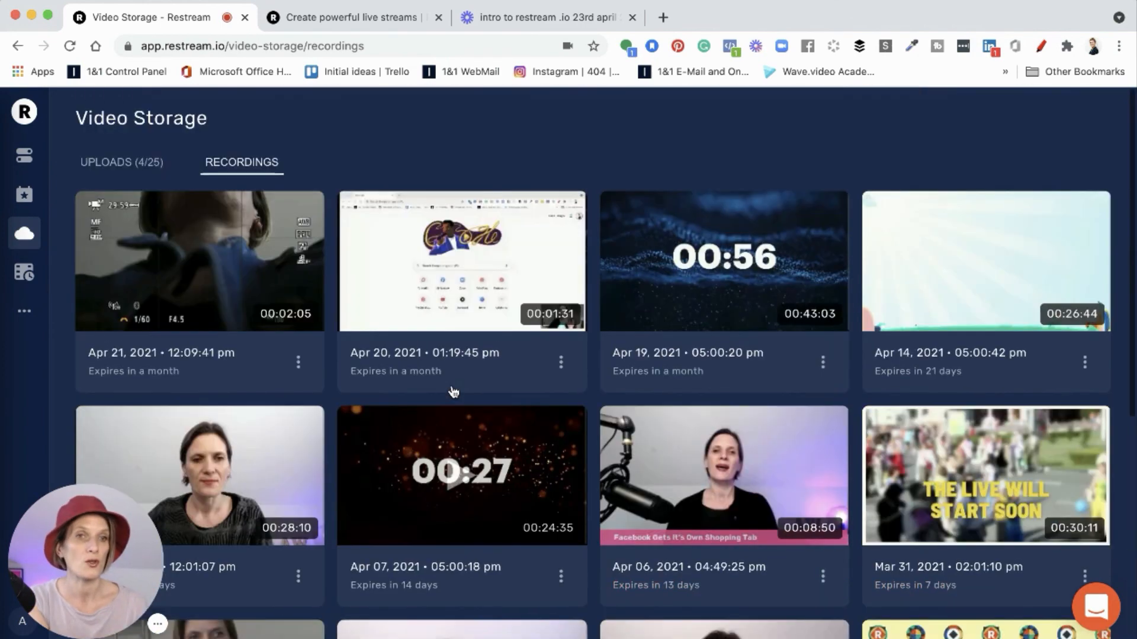